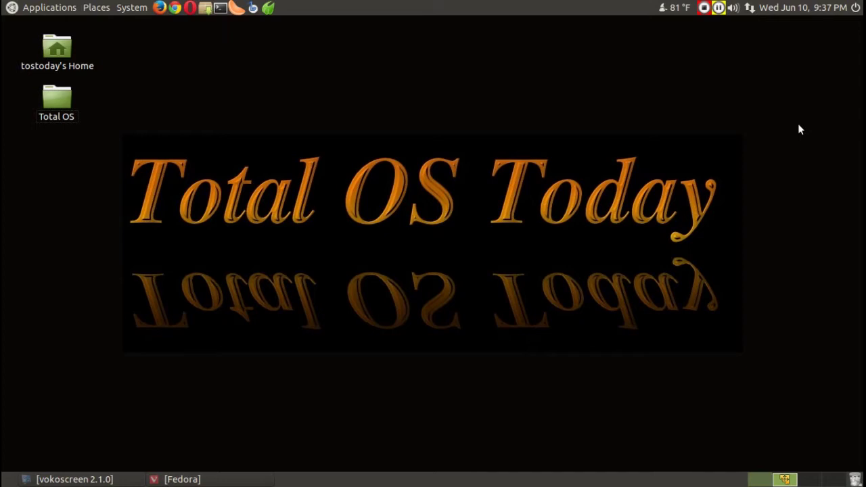
Restore Vivaldi and start downloading the 1.33 GB Fedora-Live-Workstation-x86_64-22-3.iso from the Workstation page
{"action": "left_click", "coordinate": [260, 479]}
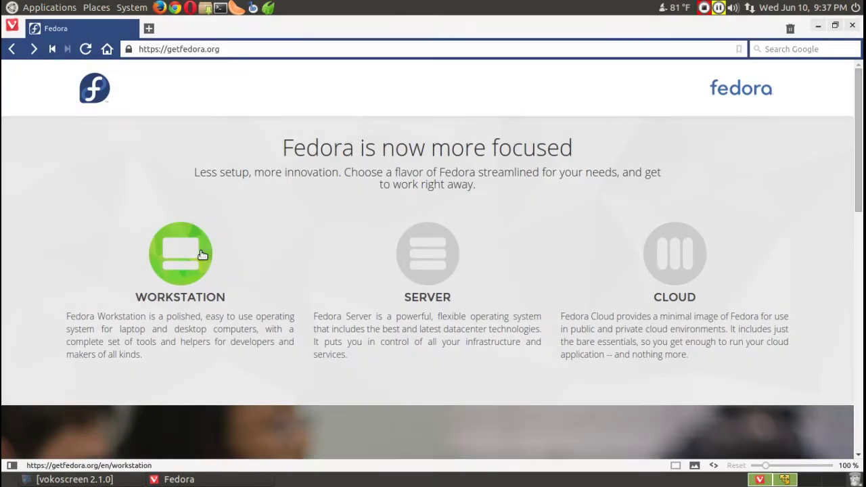
{"action": "left_click", "coordinate": [201, 252]}
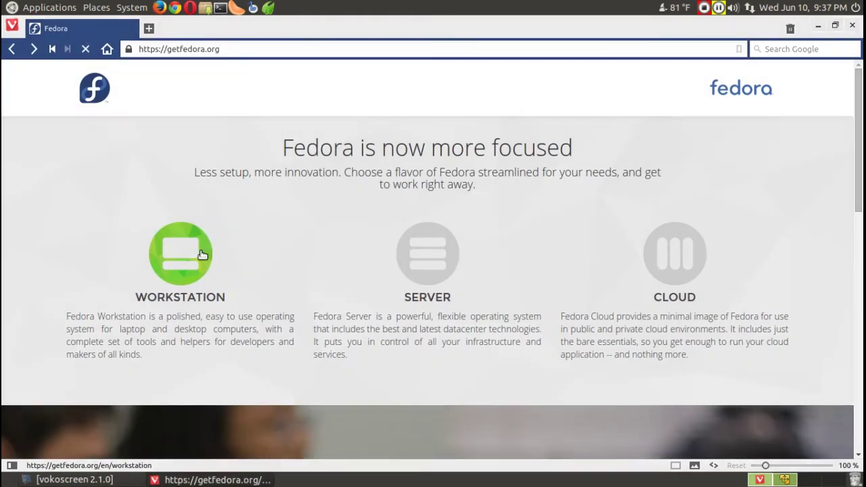
{"action": "scroll", "coordinate": [459, 299], "scroll_direction": "down", "scroll_amount": 4}
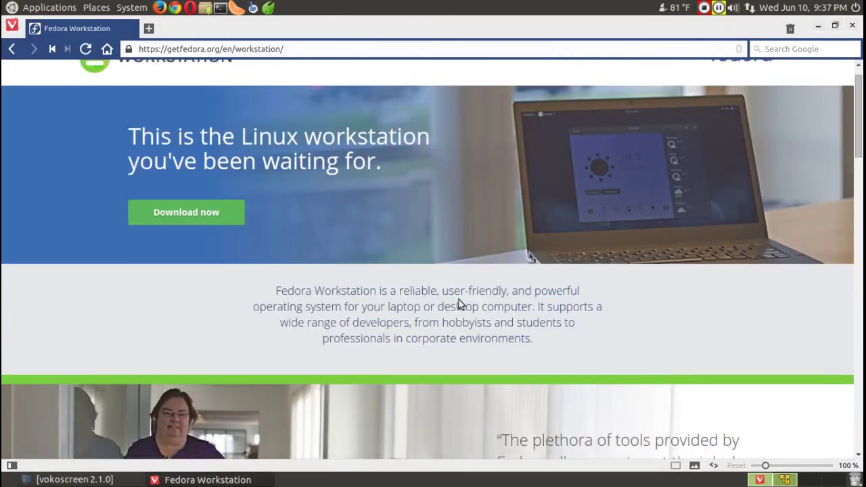
{"action": "scroll", "coordinate": [460, 302], "scroll_direction": "down", "scroll_amount": 3}
{"action": "scroll", "coordinate": [460, 304], "scroll_direction": "up", "scroll_amount": 5}
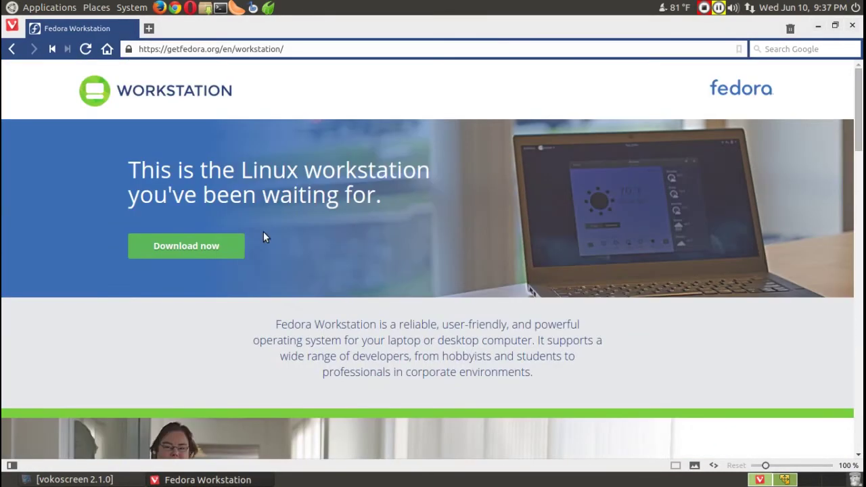
{"action": "left_click", "coordinate": [232, 249]}
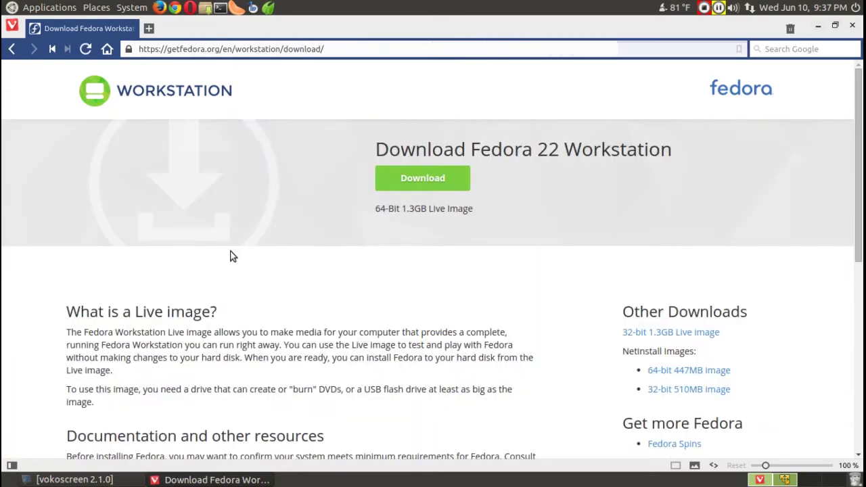
{"action": "left_click", "coordinate": [462, 188]}
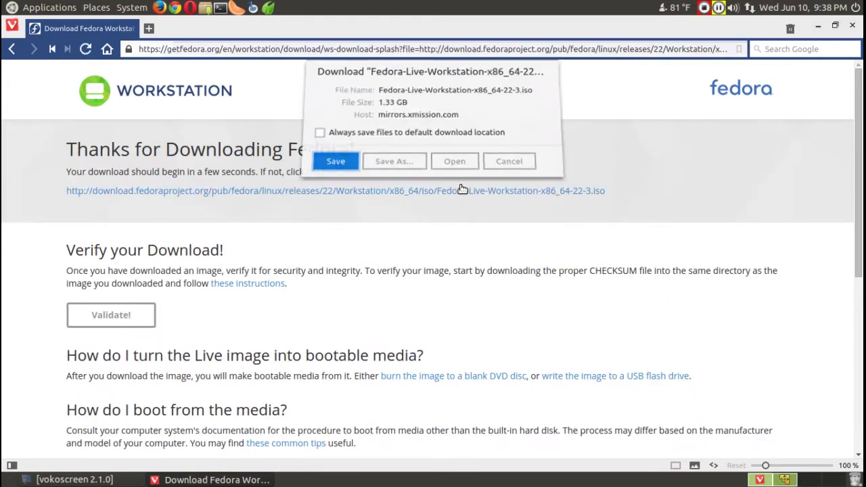
Cancel the ISO download and briefly highlight the 'Verify your Download!' heading
{"action": "left_click", "coordinate": [521, 170]}
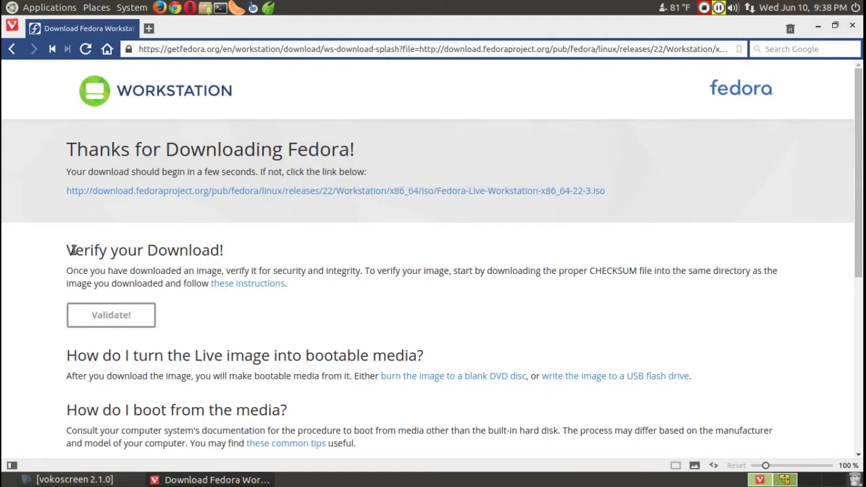
{"action": "left_click_drag", "start_coordinate": [67, 251], "coordinate": [228, 251]}
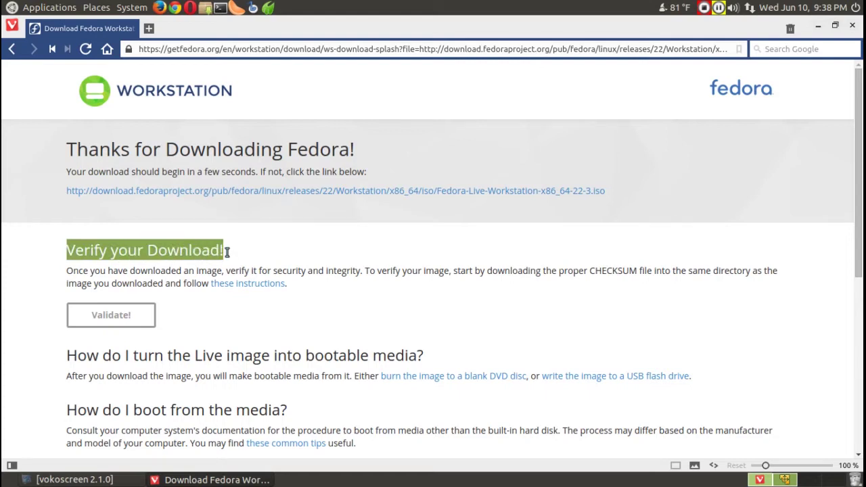
{"action": "left_click", "coordinate": [414, 213]}
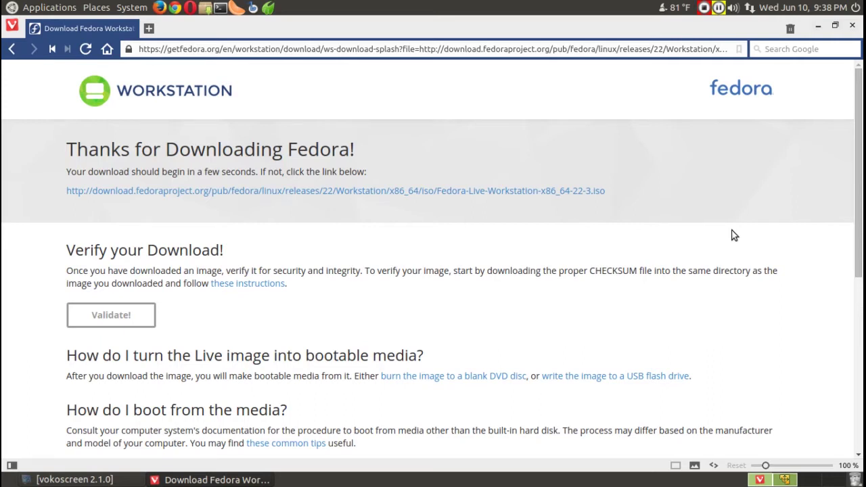
Scroll the Thanks for Downloading page, then select and deselect the 'Verify your Download!' heading again
{"action": "scroll", "coordinate": [734, 235], "scroll_direction": "down", "scroll_amount": 2}
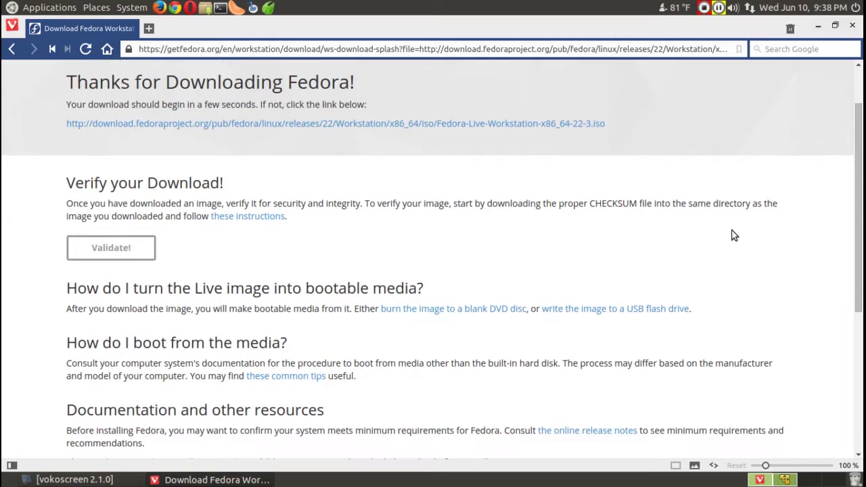
{"action": "scroll", "coordinate": [734, 234], "scroll_direction": "up", "scroll_amount": 2}
{"action": "left_click_drag", "start_coordinate": [65, 256], "coordinate": [248, 248]}
{"action": "left_click", "coordinate": [274, 243]}
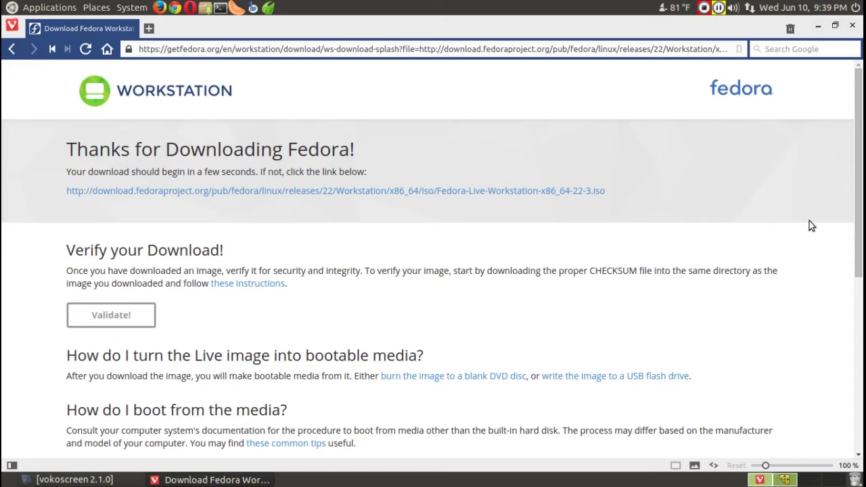
Close the Vivaldi window showing the Fedora download page
{"action": "left_click", "coordinate": [853, 27]}
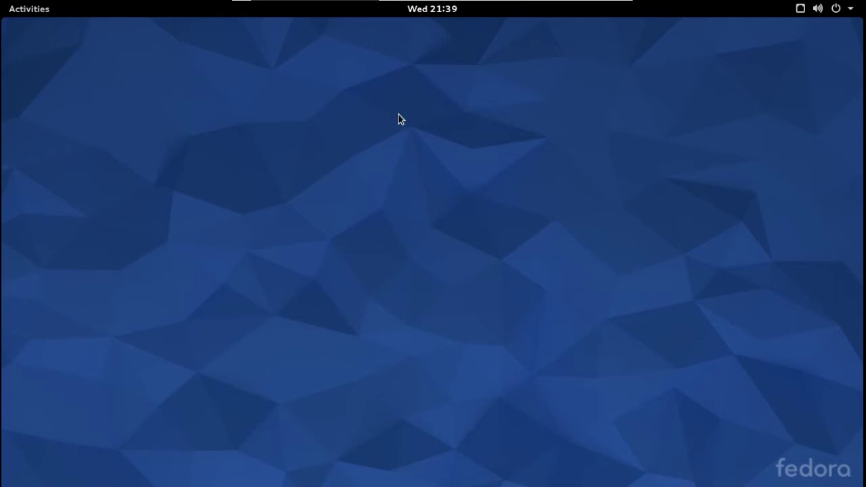
Open Settings from the desktop menu and view the Sound panel's Input, Sound Effects and Applications tabs
{"action": "right_click", "coordinate": [388, 128]}
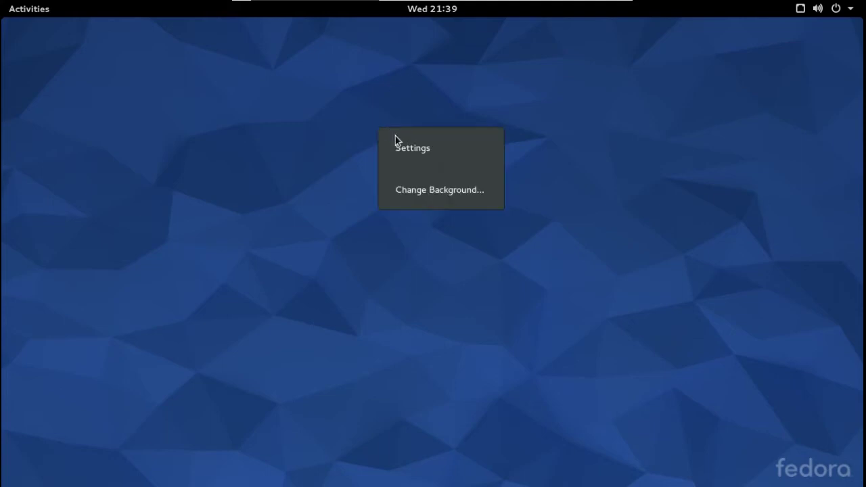
{"action": "left_click", "coordinate": [402, 149]}
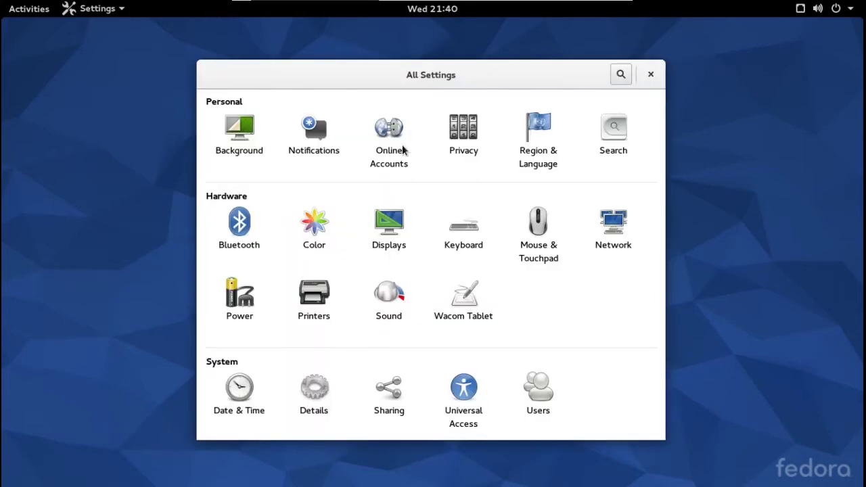
{"action": "left_click_drag", "start_coordinate": [499, 79], "coordinate": [477, 72]}
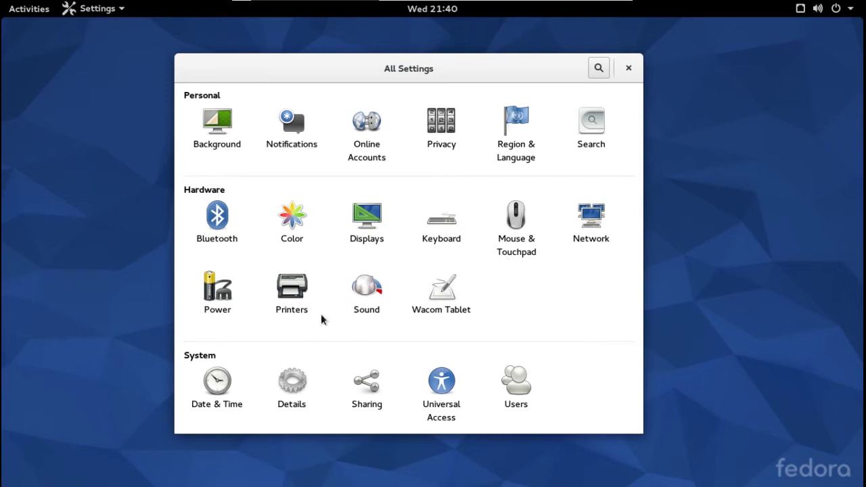
{"action": "left_click", "coordinate": [363, 297]}
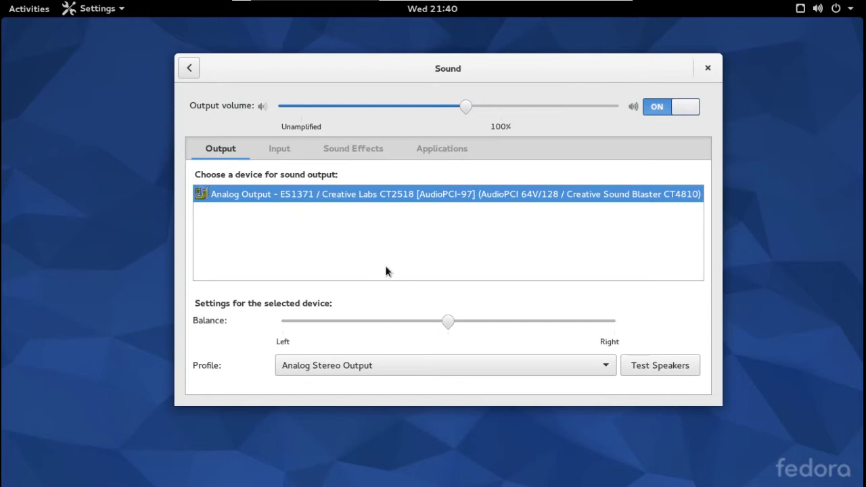
{"action": "left_click", "coordinate": [286, 152]}
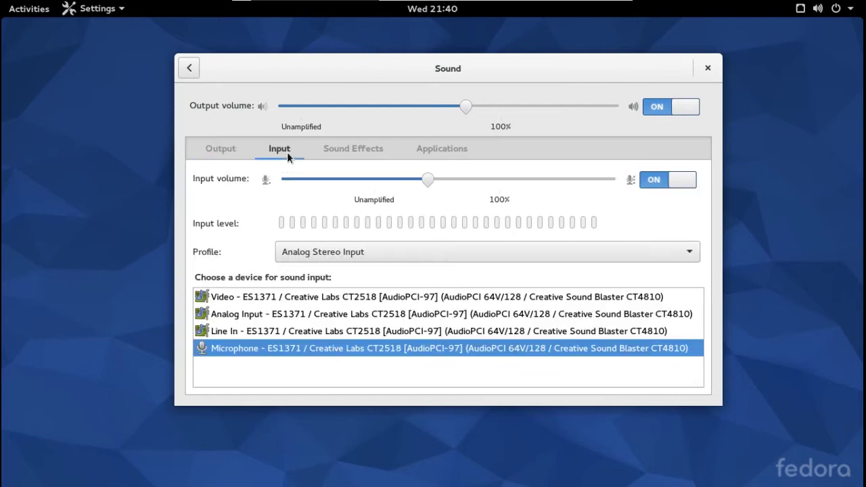
{"action": "left_click", "coordinate": [329, 150]}
{"action": "left_click", "coordinate": [440, 152]}
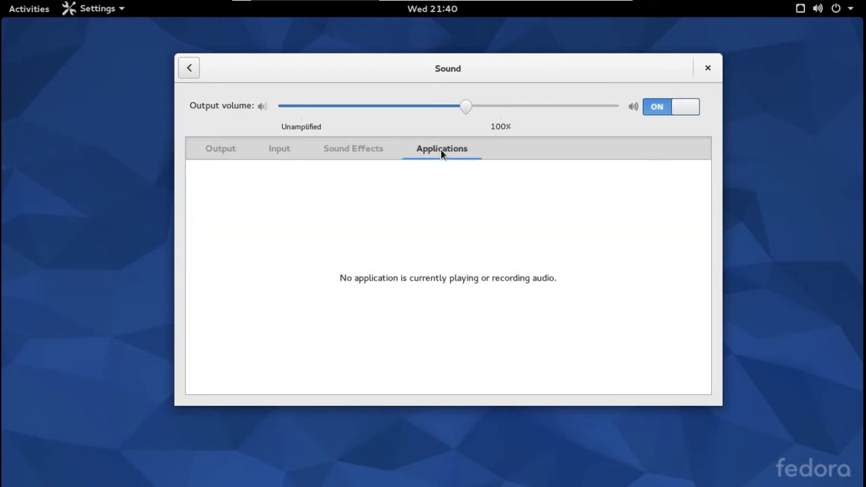
Mute and unmute the output, lower the output volume below 100%, and close Settings
{"action": "left_click", "coordinate": [661, 109]}
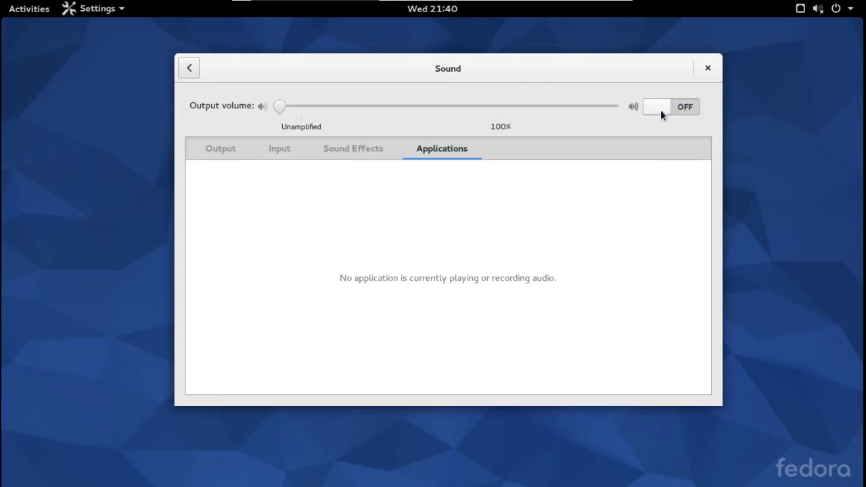
{"action": "left_click", "coordinate": [684, 107]}
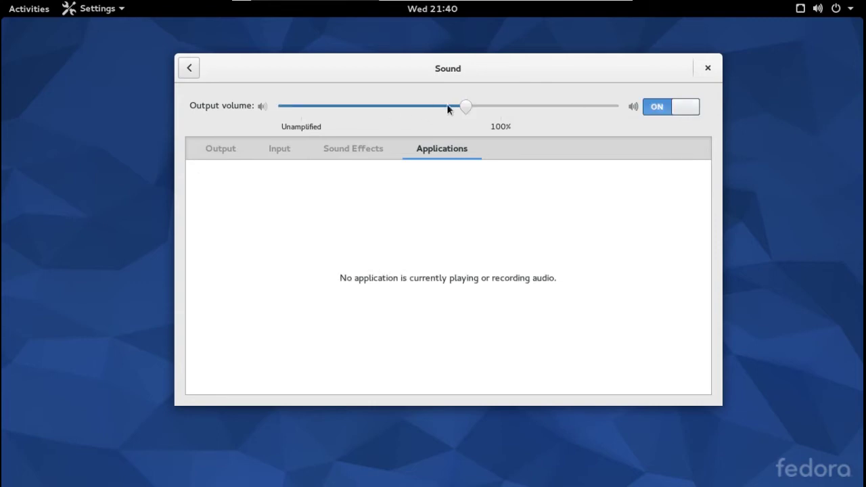
{"action": "left_click_drag", "start_coordinate": [466, 109], "coordinate": [376, 107]}
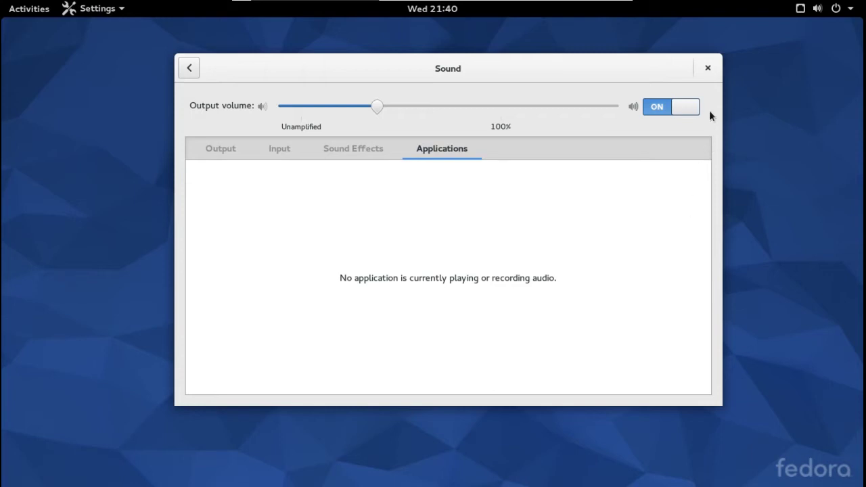
{"action": "left_click", "coordinate": [708, 69]}
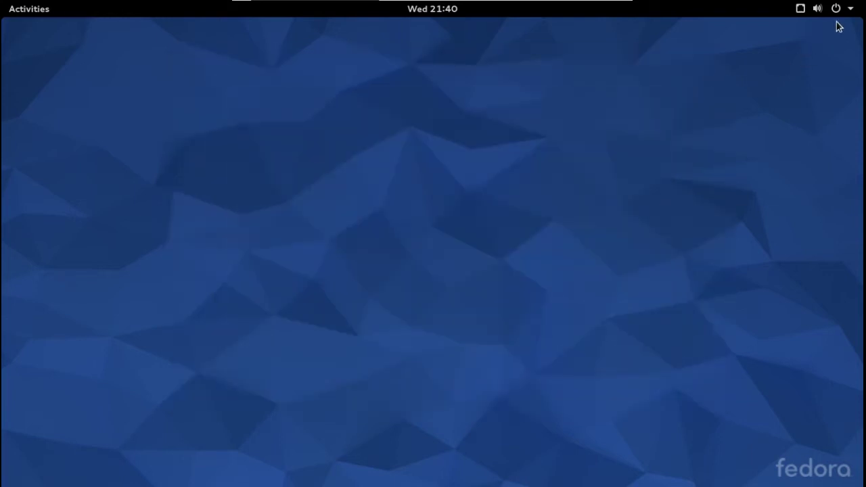
Raise the volume slightly from the top-bar system menu and expand then collapse the user options
{"action": "left_click", "coordinate": [824, 12]}
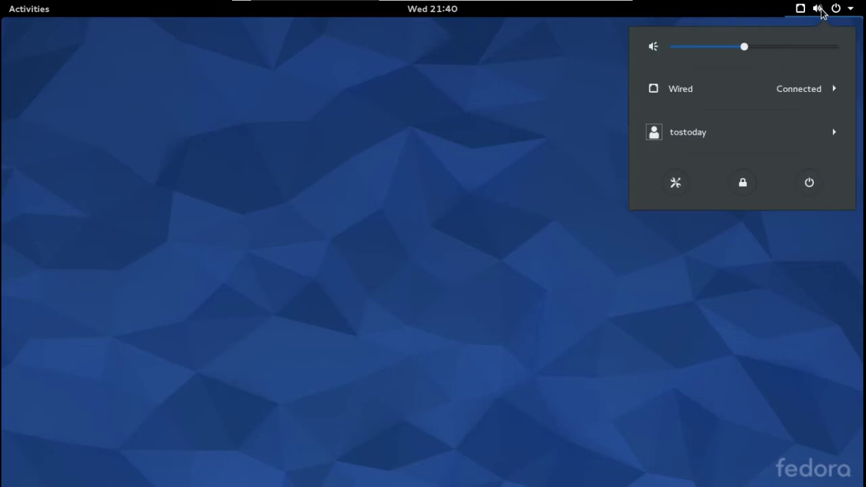
{"action": "left_click_drag", "start_coordinate": [750, 43], "coordinate": [773, 52]}
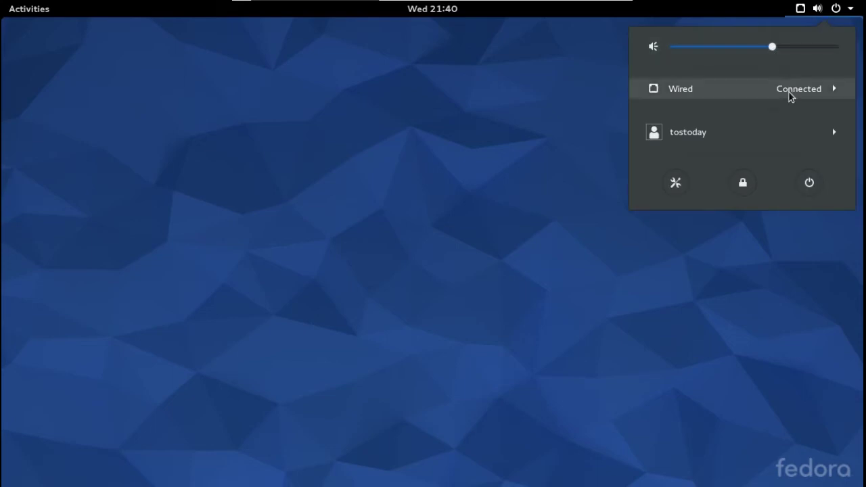
{"action": "left_click", "coordinate": [832, 133]}
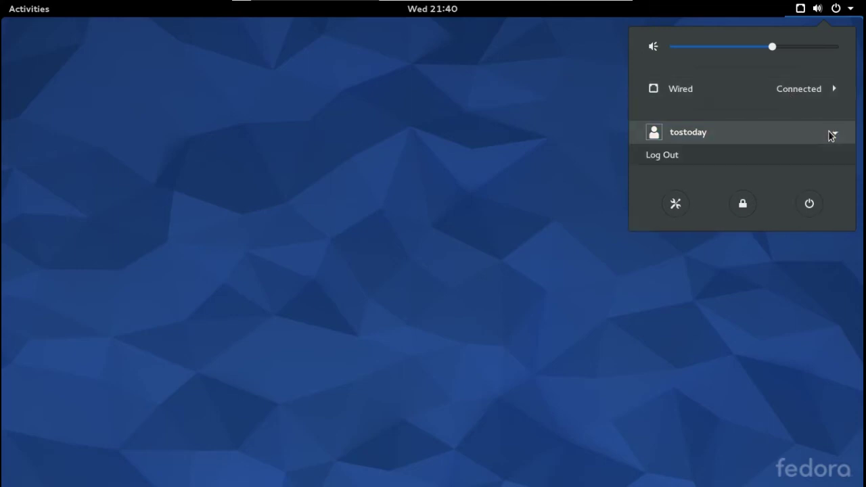
{"action": "left_click", "coordinate": [832, 134]}
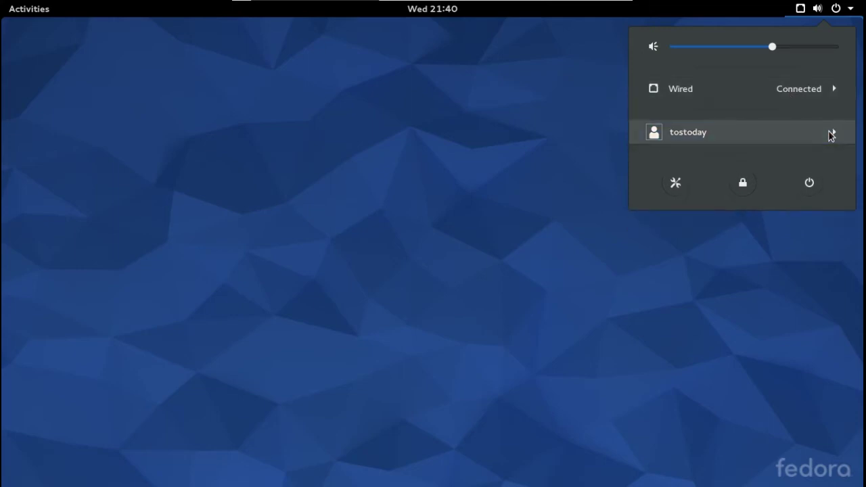
Cancel the power-off countdown and reopen the system status menu
{"action": "left_click", "coordinate": [809, 183]}
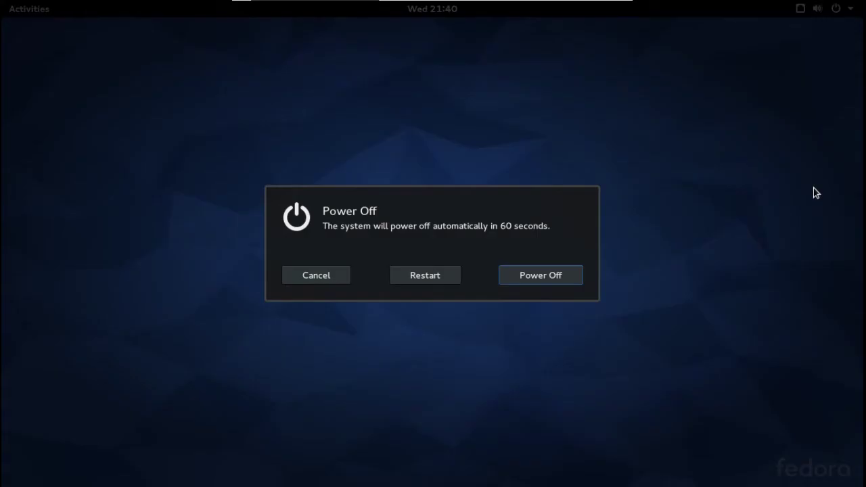
{"action": "left_click", "coordinate": [340, 282]}
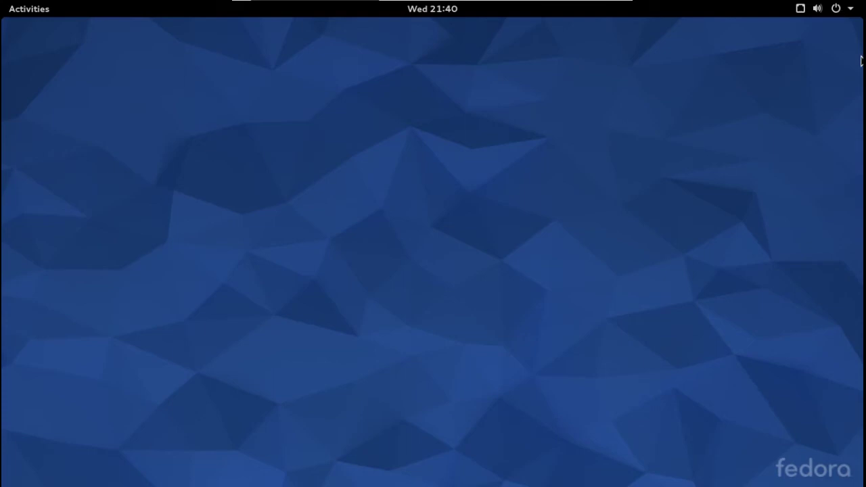
{"action": "left_click", "coordinate": [841, 12]}
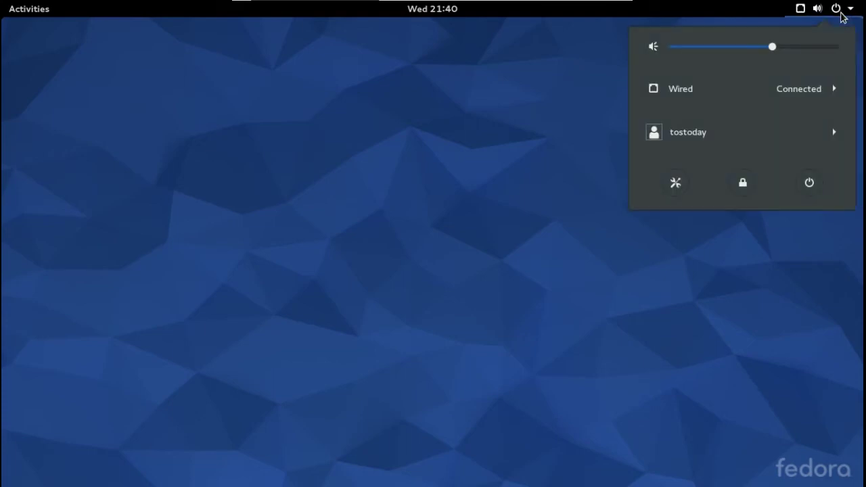
Open and close the Settings window, then glance at the calendar showing Wednesday, June 10 2015
{"action": "left_click", "coordinate": [677, 184]}
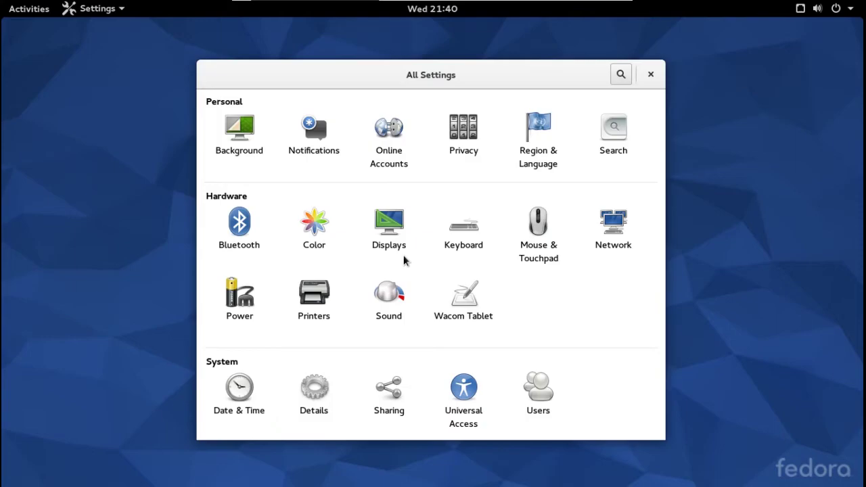
{"action": "left_click", "coordinate": [625, 80]}
{"action": "left_click", "coordinate": [647, 78]}
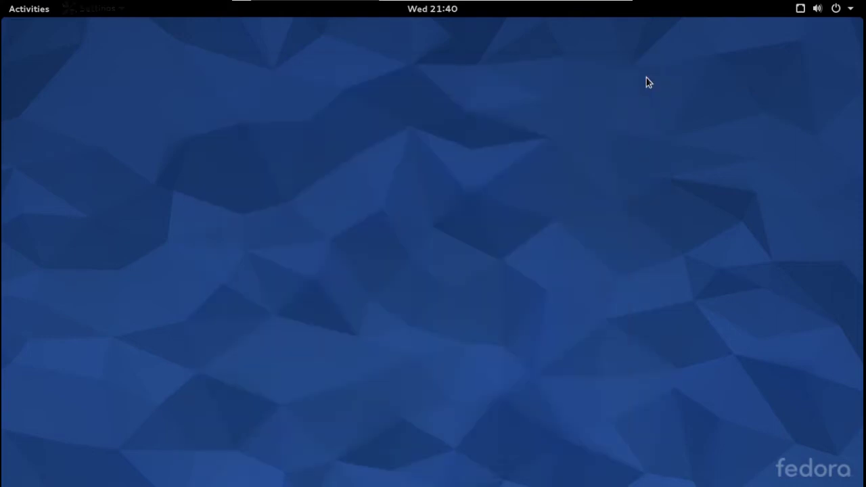
{"action": "left_click", "coordinate": [448, 12]}
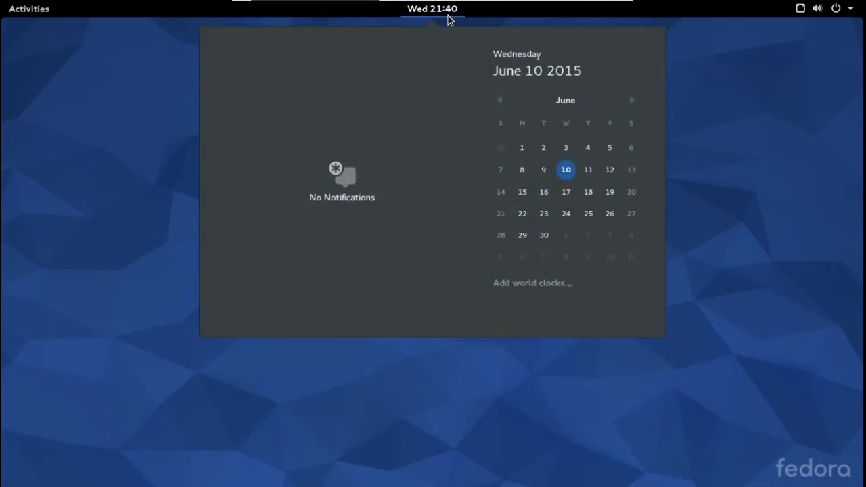
{"action": "left_click", "coordinate": [724, 170]}
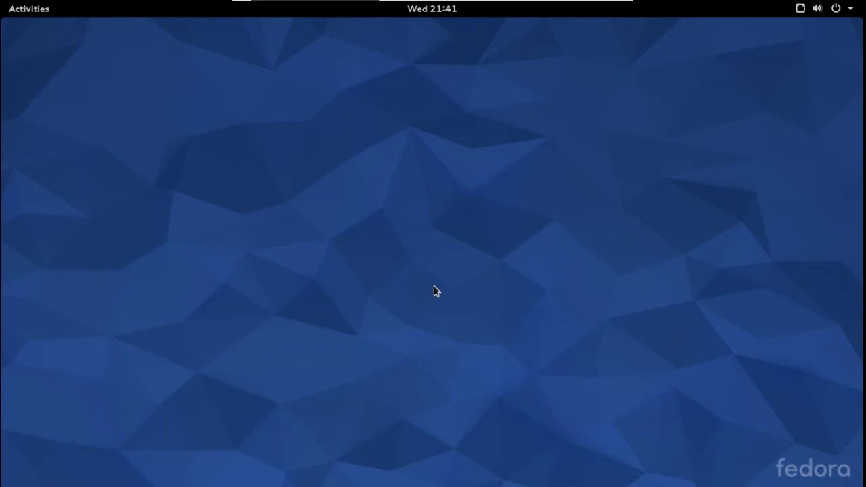
Launch Firefox from Activities, close it, then show the applications grid
{"action": "key", "text": "super"}
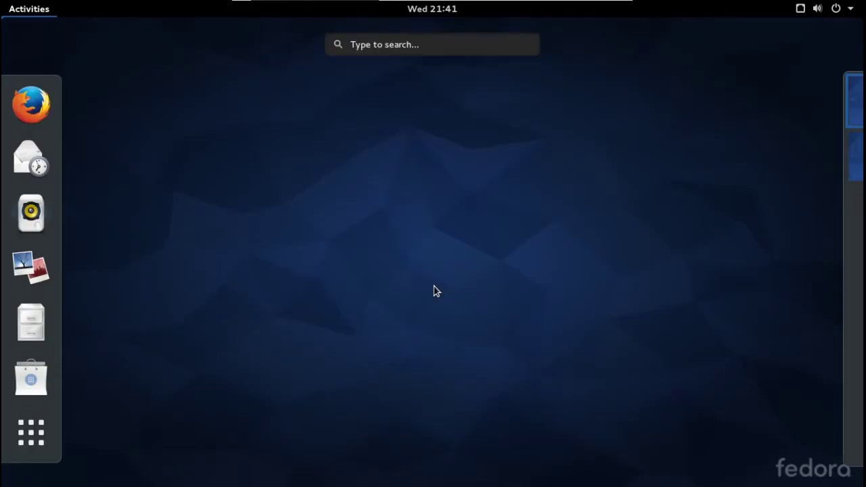
{"action": "mouse_move", "coordinate": [849, 174]}
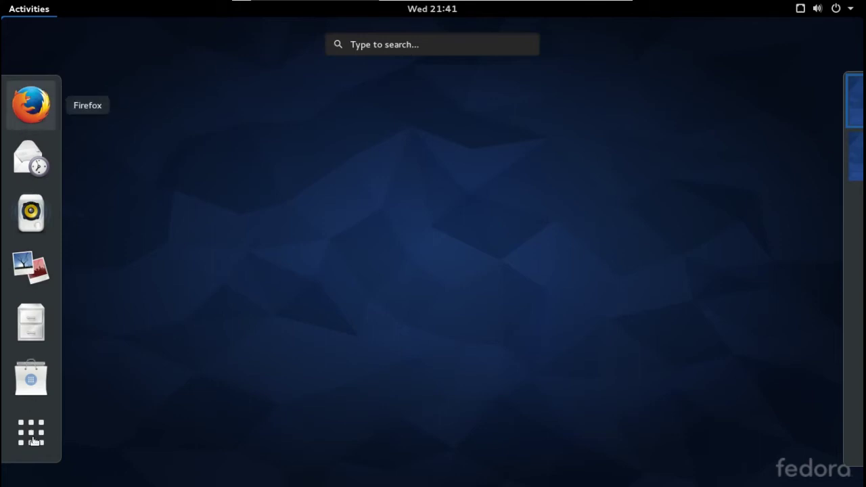
{"action": "key", "text": "Return"}
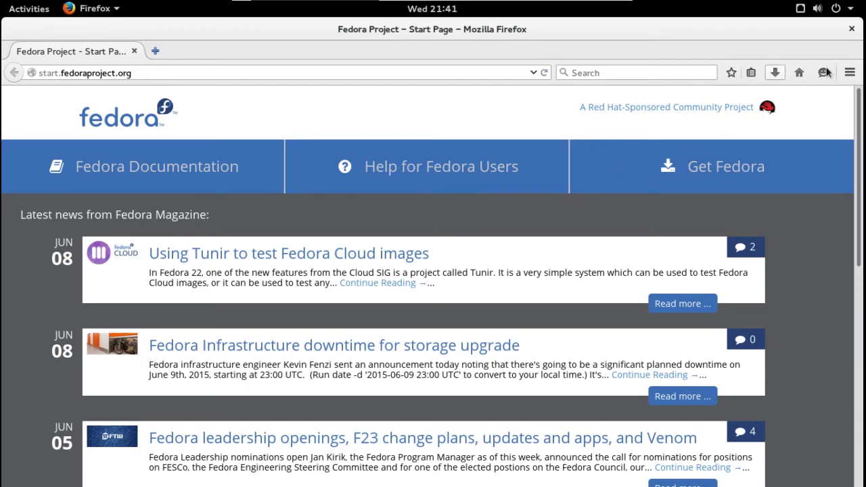
{"action": "left_click", "coordinate": [851, 28]}
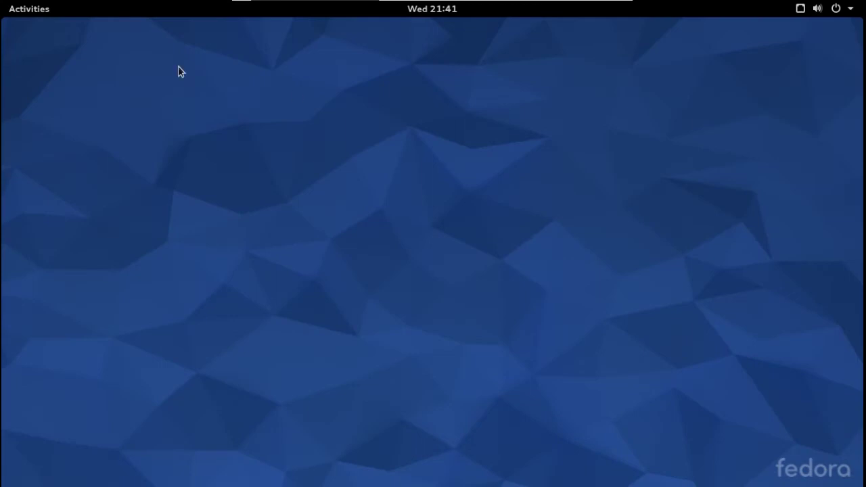
{"action": "left_click", "coordinate": [46, 11]}
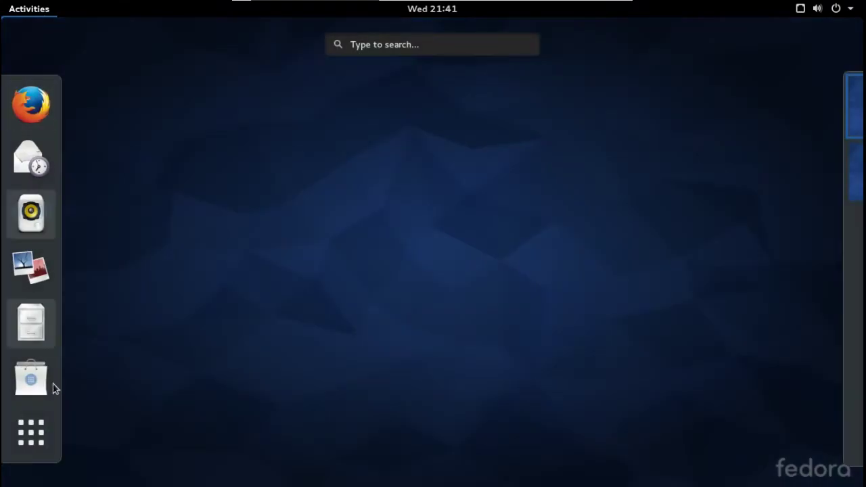
{"action": "left_click", "coordinate": [40, 431]}
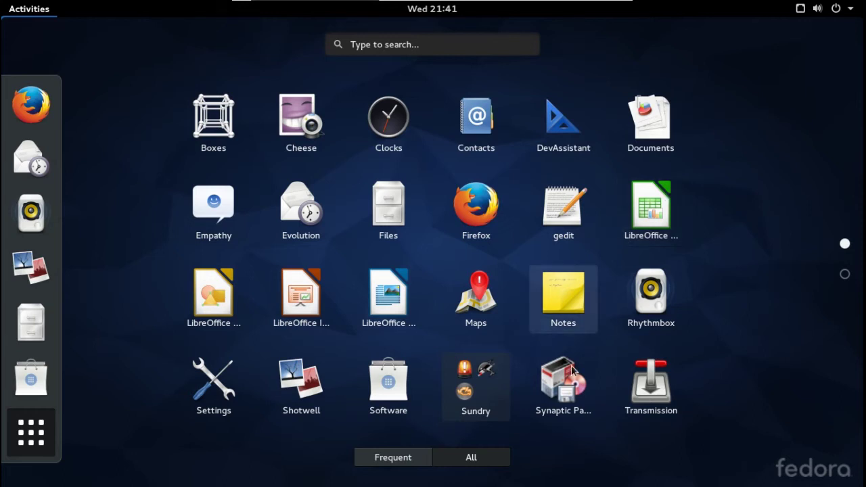
Launch Synaptic with the root password, dismiss its Quick Introduction, reposition the window, then close it
{"action": "left_click", "coordinate": [567, 394]}
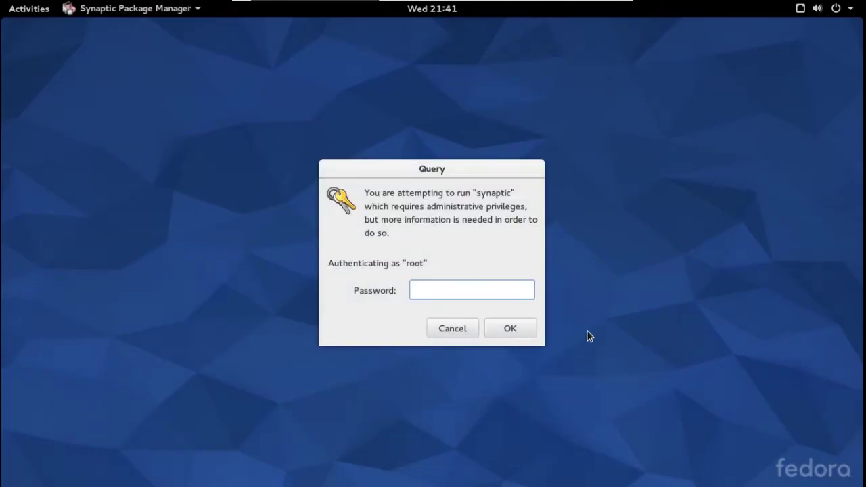
{"action": "type", "text": "***"}
{"action": "key", "text": "Return"}
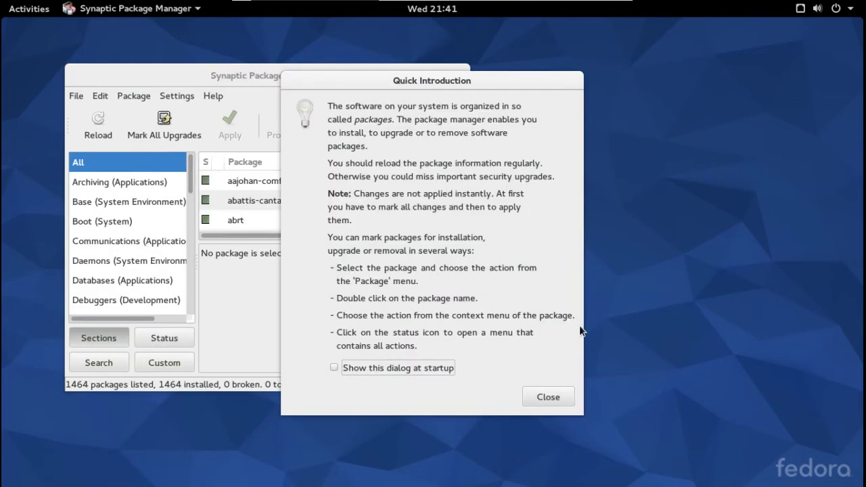
{"action": "left_click", "coordinate": [550, 397]}
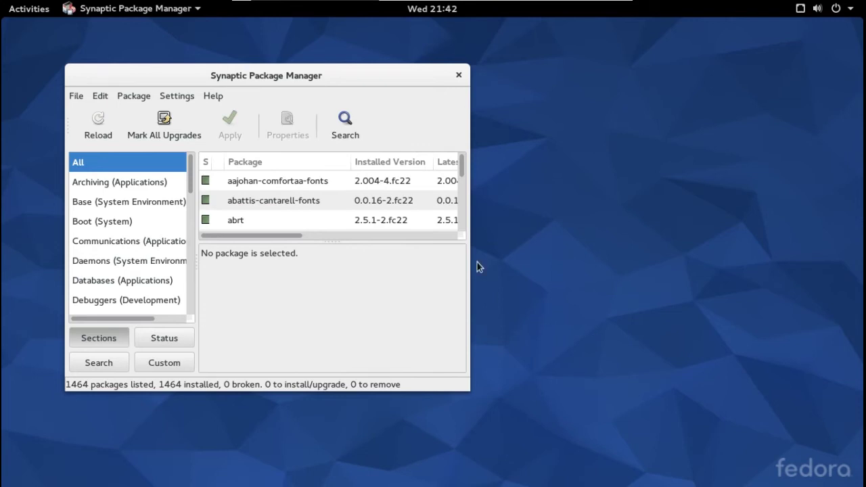
{"action": "left_click_drag", "start_coordinate": [347, 77], "coordinate": [429, 76]}
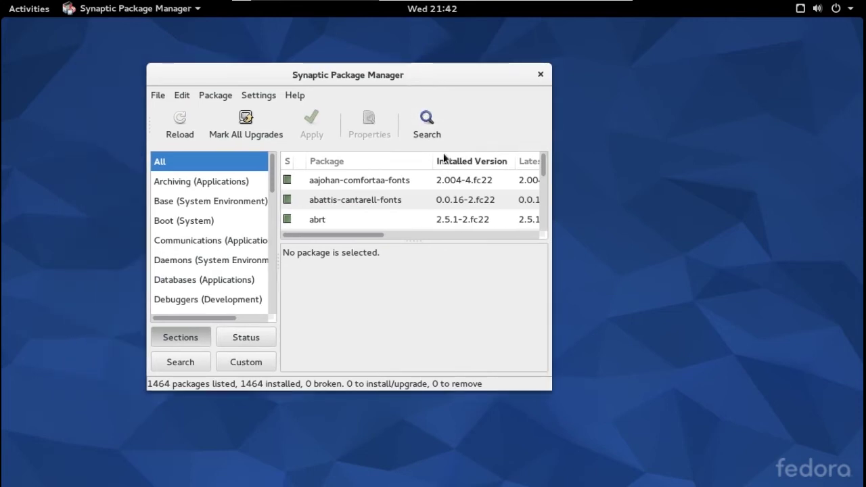
{"action": "left_click", "coordinate": [541, 75]}
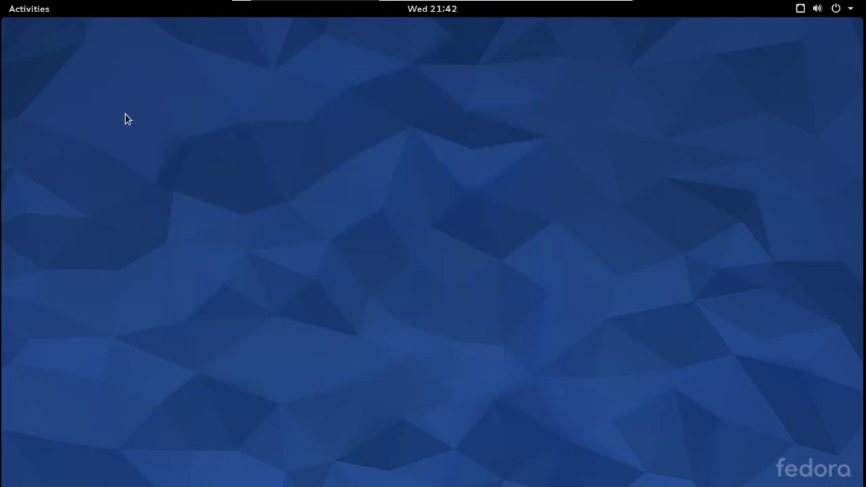
Search 'ter' in the Activities overview and launch Terminal
{"action": "key", "text": "super"}
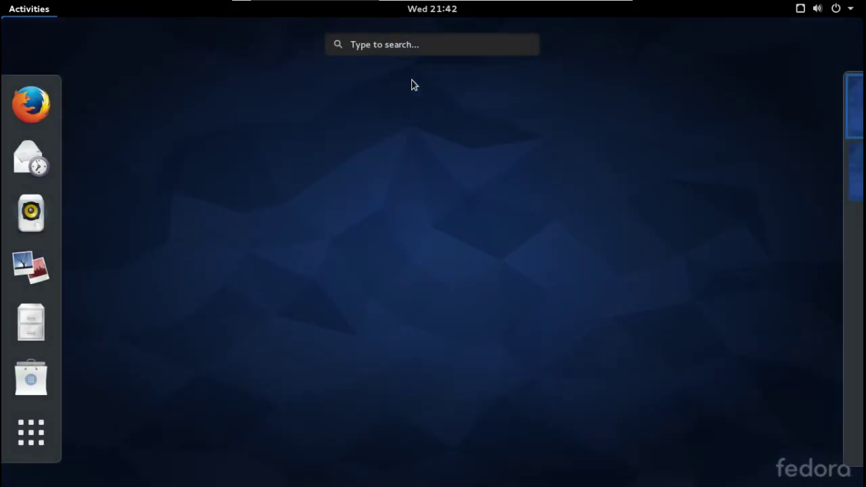
{"action": "type", "text": "t"}
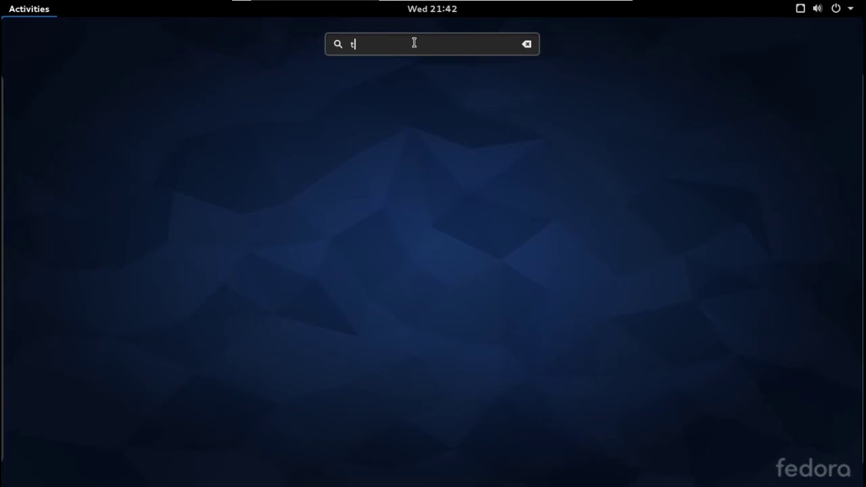
{"action": "type", "text": "er"}
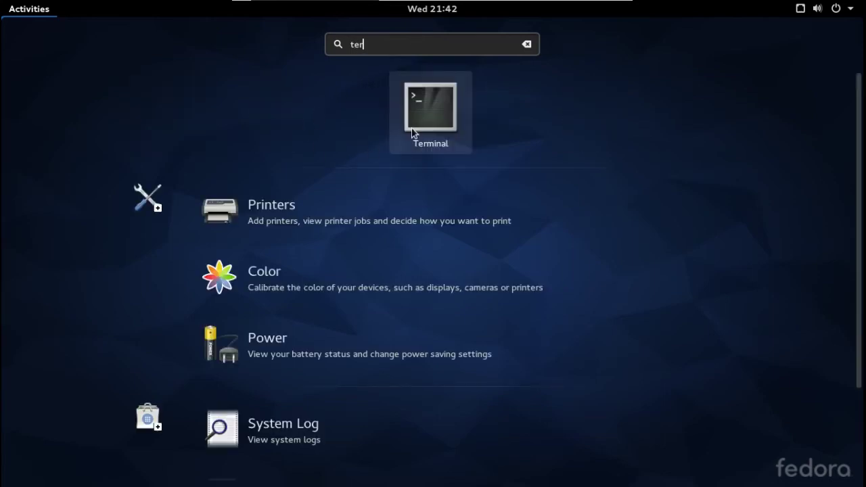
{"action": "left_click", "coordinate": [433, 131]}
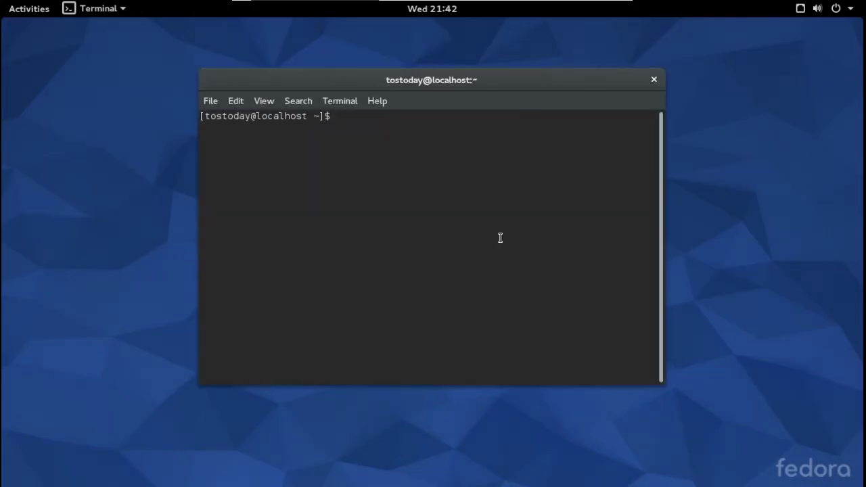
Switch to root with su and run 'yum install vokoscreen'
{"action": "type", "text": "su"}
{"action": "key", "text": "Return"}
{"action": "key", "text": "Return"}
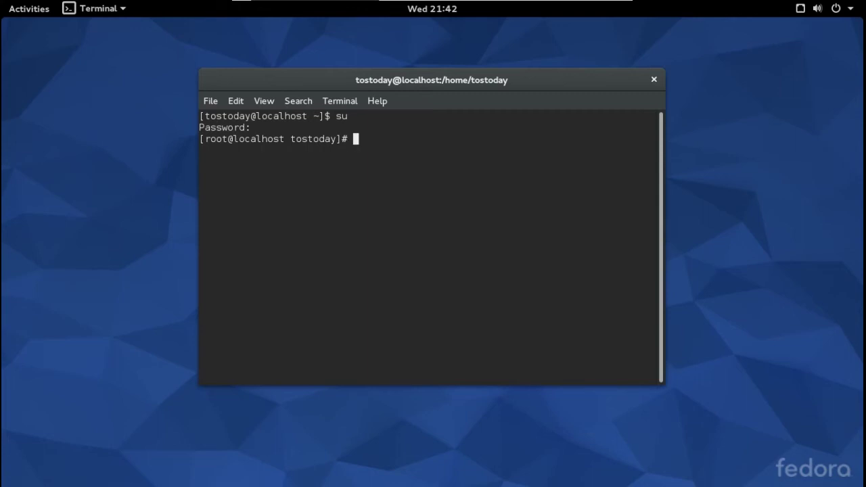
{"action": "type", "text": "yum install"}
{"action": "type", "text": "voko"}
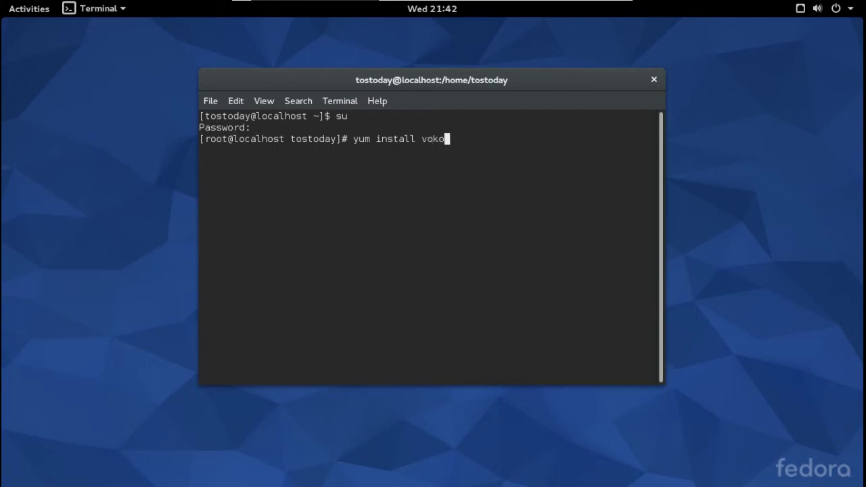
{"action": "type", "text": "screen"}
{"action": "key", "text": "Return"}
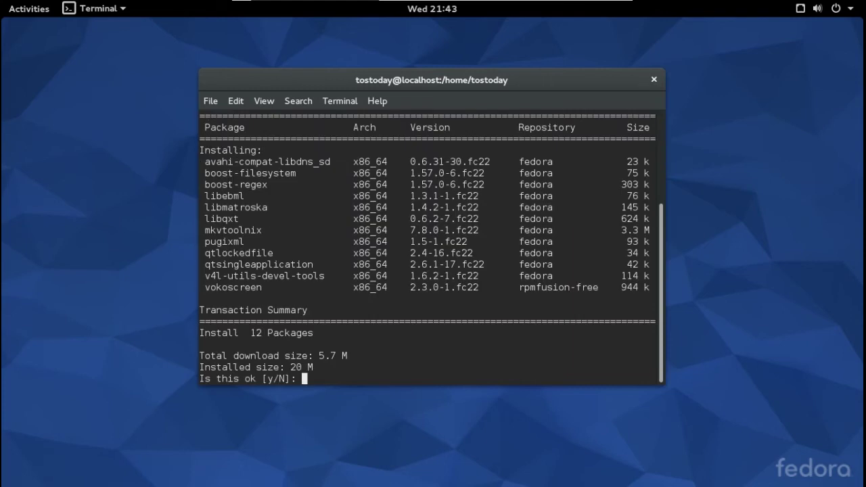
Answer y to install the 12 vokoscreen packages and import the RPM Fusion key, then close the terminal
{"action": "type", "text": "y"}
{"action": "key", "text": "Return"}
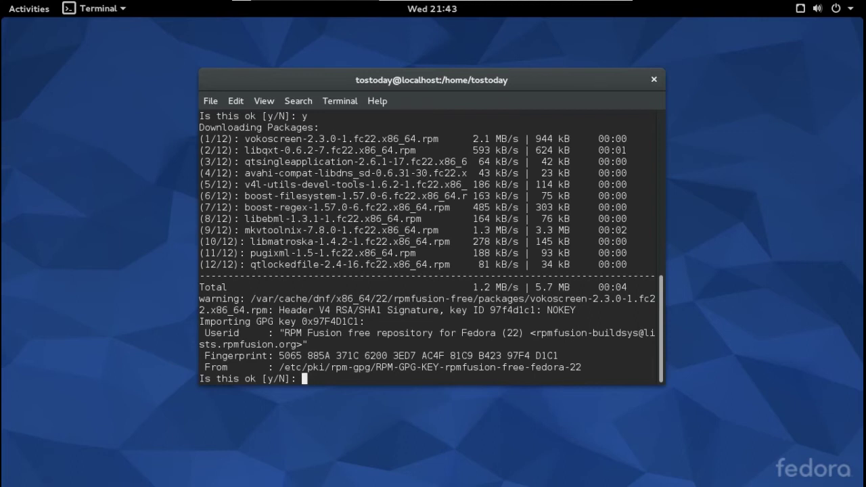
{"action": "type", "text": "y"}
{"action": "key", "text": "Return"}
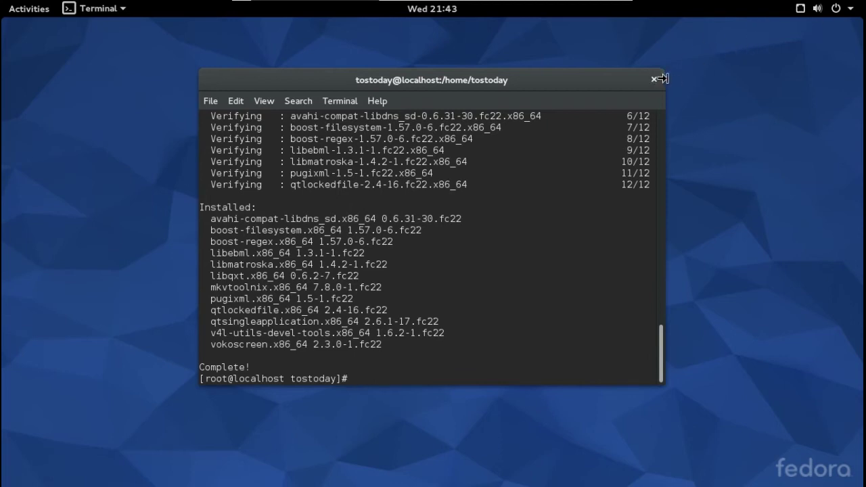
{"action": "left_click", "coordinate": [653, 82]}
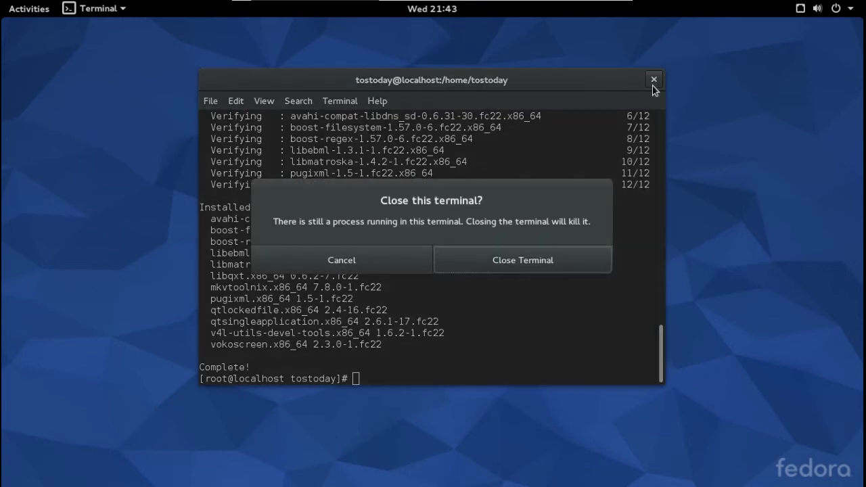
{"action": "left_click", "coordinate": [558, 257]}
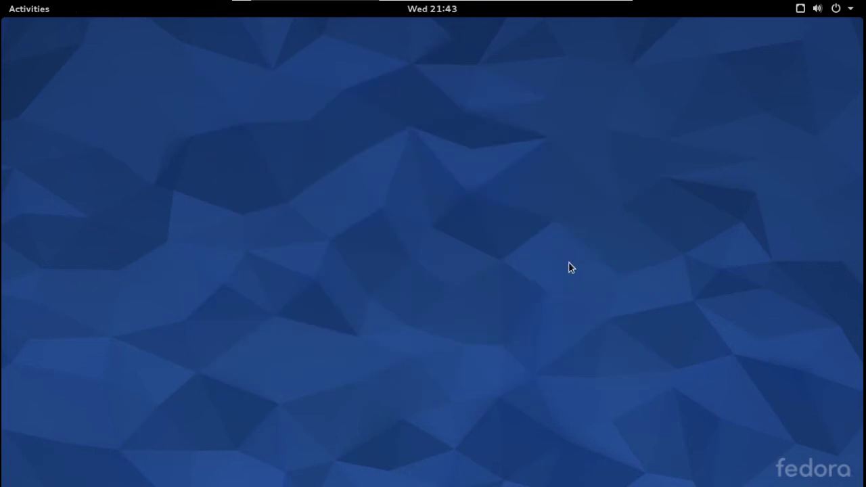
{"action": "key", "text": "super"}
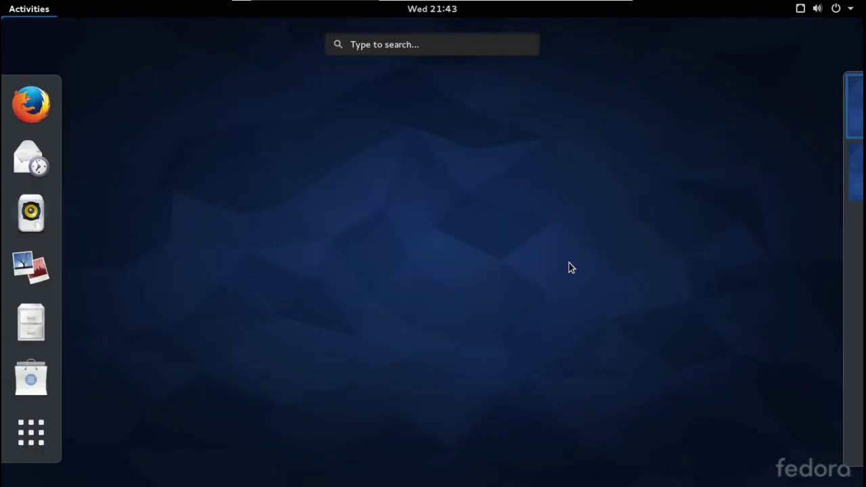
{"action": "left_click", "coordinate": [397, 46]}
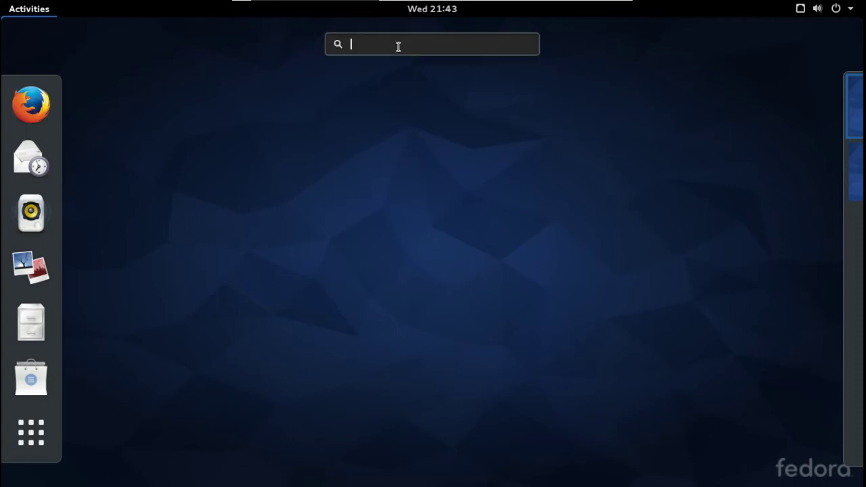
{"action": "type", "text": "vok"}
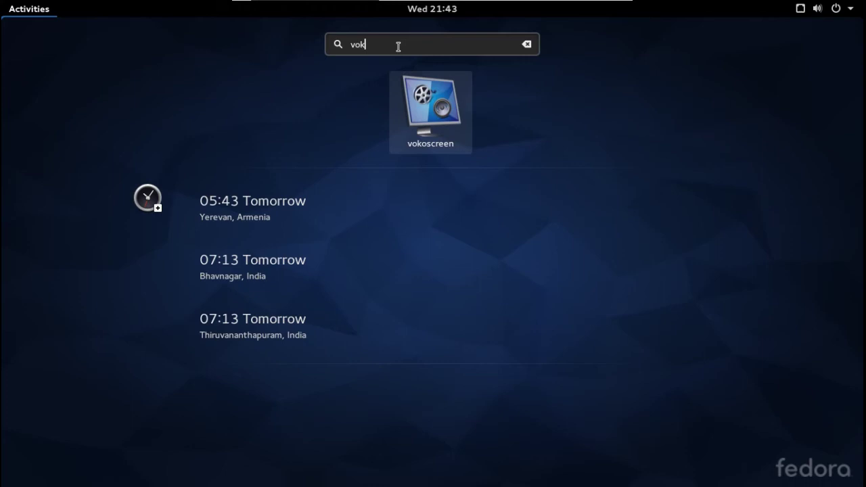
{"action": "left_click", "coordinate": [435, 130]}
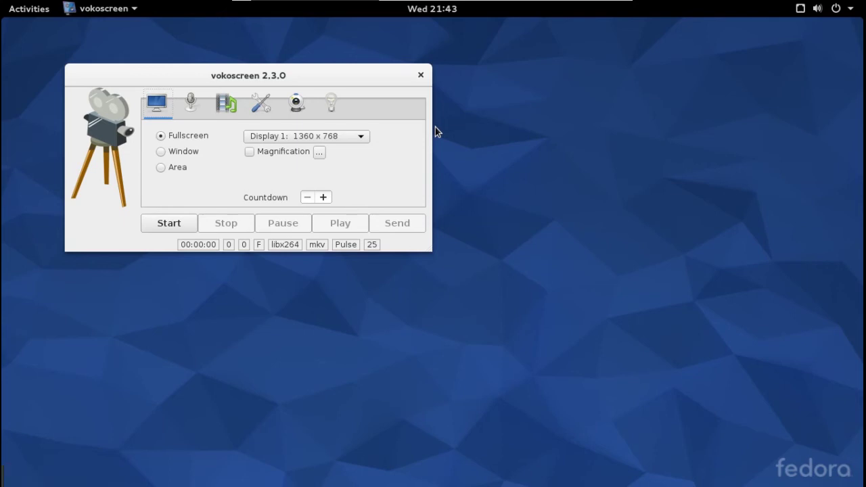
{"action": "left_click", "coordinate": [418, 80]}
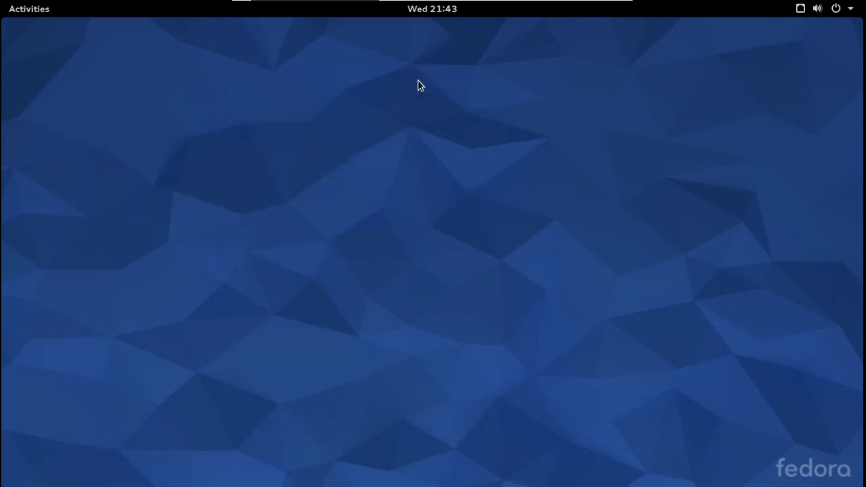
Launch GNOME Software from Activities and scroll its overview down to the Categories grid
{"action": "key", "text": "super"}
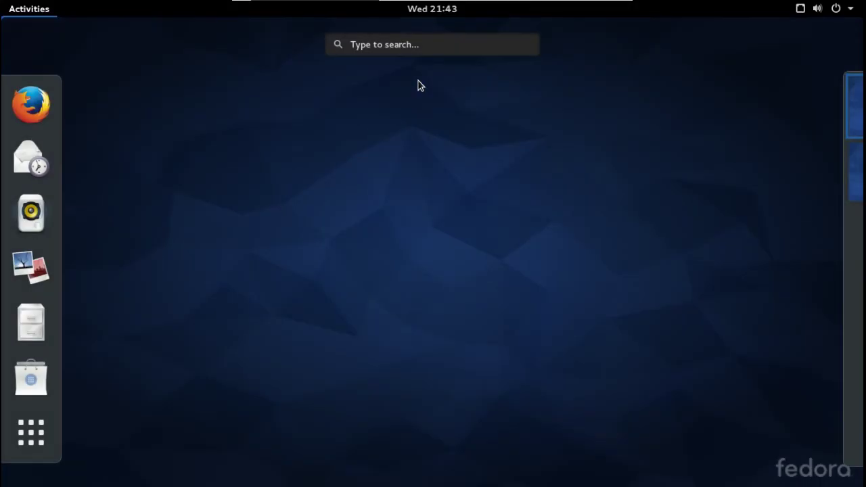
{"action": "left_click", "coordinate": [39, 395]}
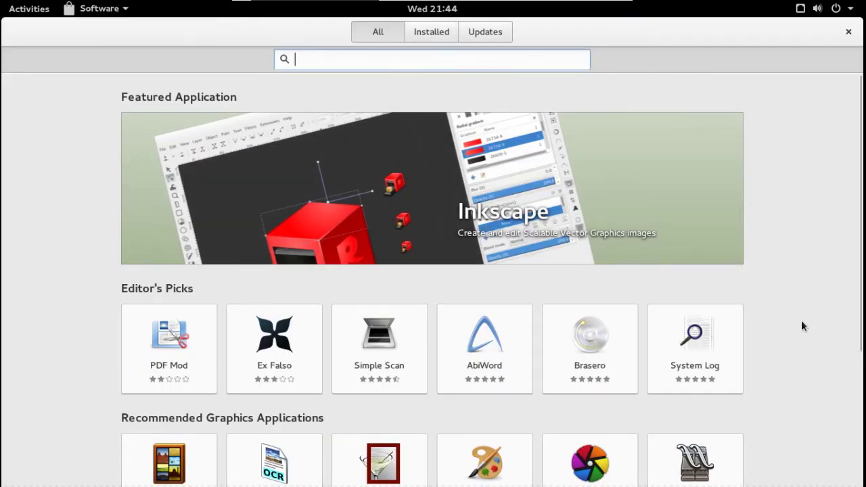
{"action": "scroll", "coordinate": [802, 321], "scroll_direction": "down", "scroll_amount": 1}
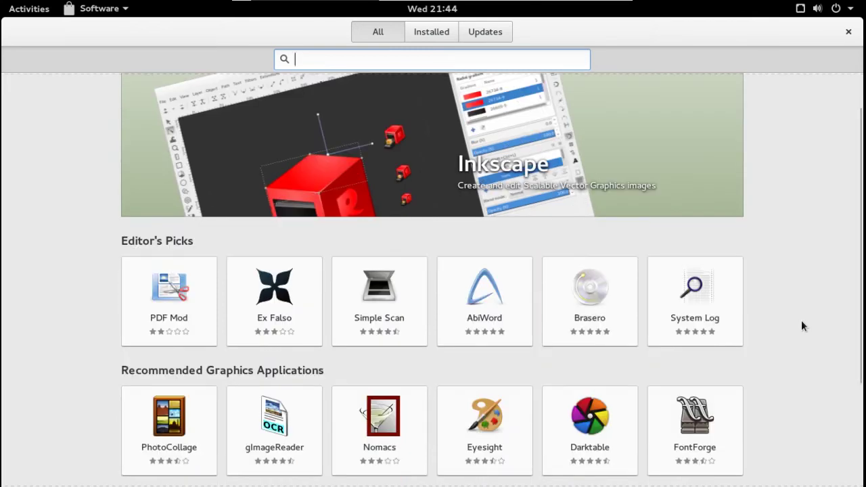
{"action": "scroll", "coordinate": [802, 321], "scroll_direction": "down", "scroll_amount": 2}
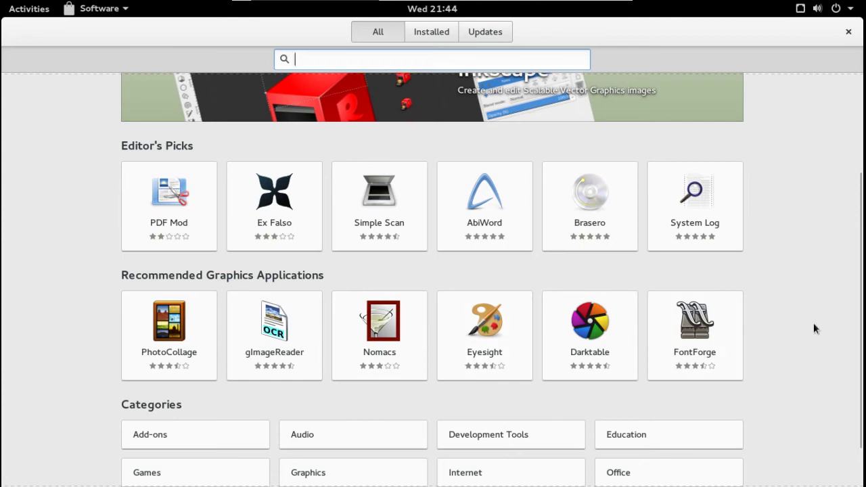
{"action": "scroll", "coordinate": [815, 328], "scroll_direction": "down", "scroll_amount": 1}
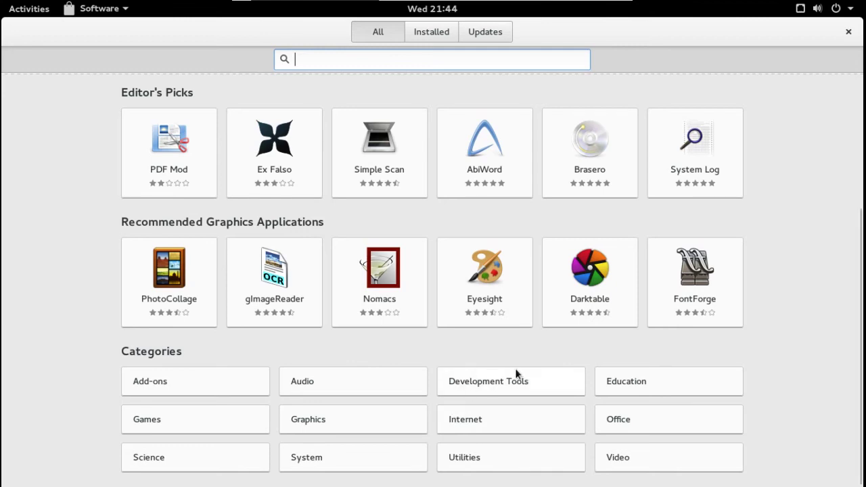
Browse the Internet category's Web Browser and Email apps like Thunderbird and Geary, then close Software
{"action": "left_click", "coordinate": [508, 427]}
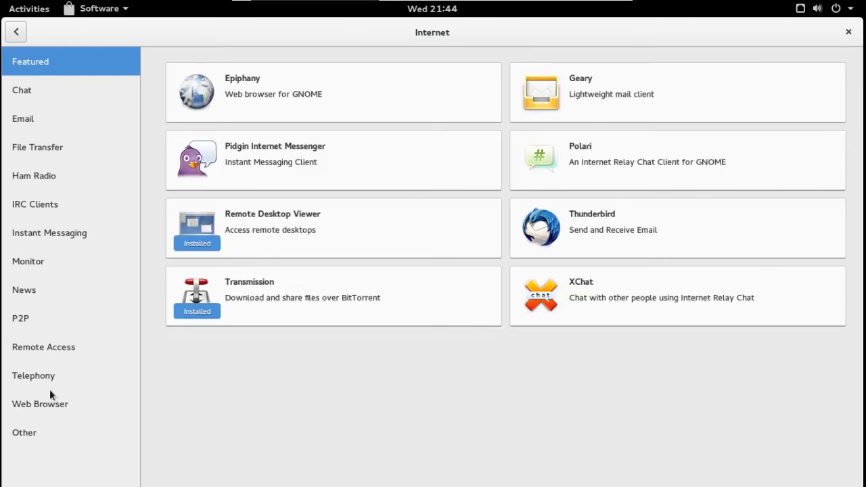
{"action": "left_click", "coordinate": [45, 402]}
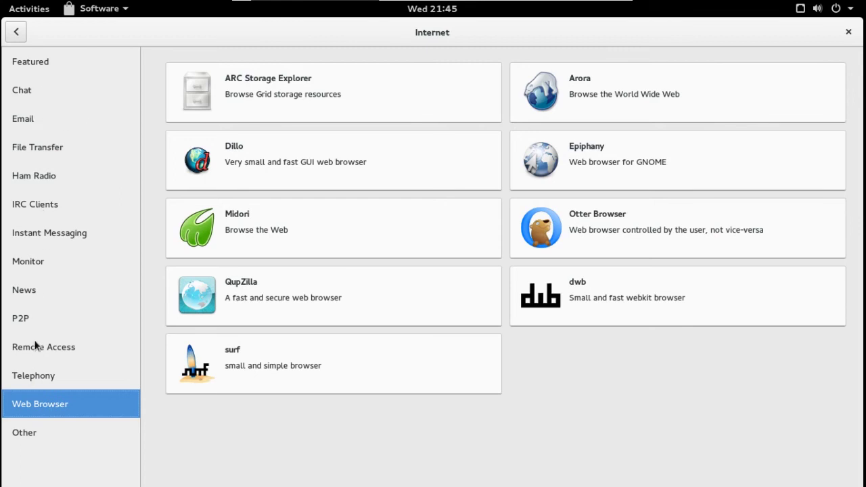
{"action": "left_click", "coordinate": [26, 124]}
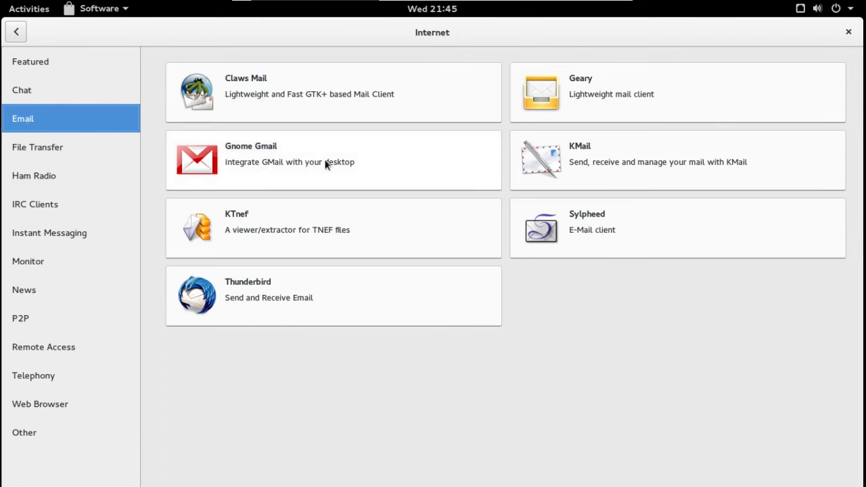
{"action": "left_click", "coordinate": [844, 33]}
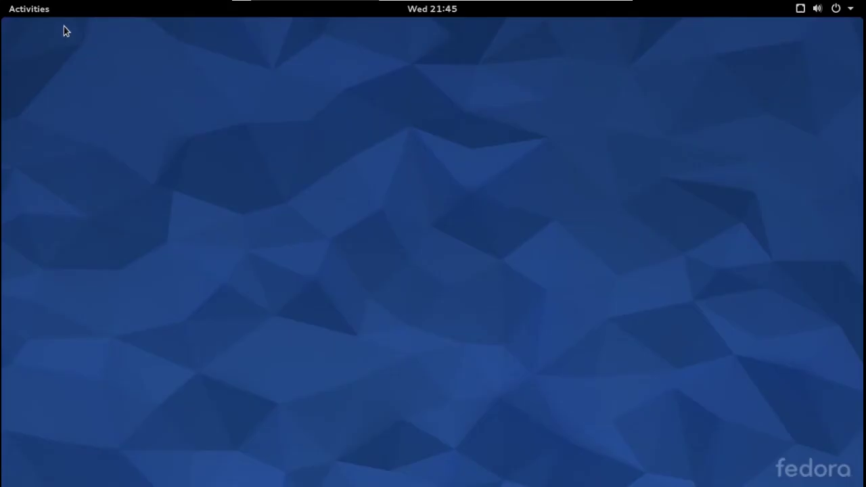
Search Activities for 'help', launch GNOME Help, close it, and reopen the Activities overview
{"action": "key", "text": "super"}
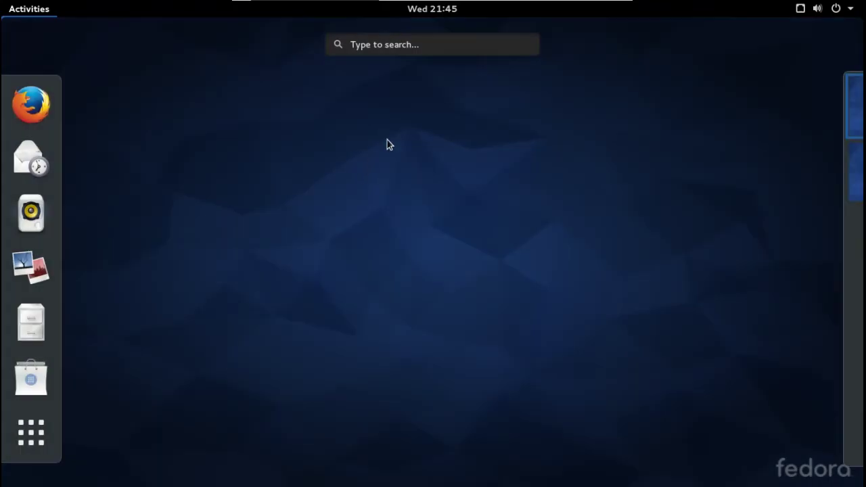
{"action": "left_click", "coordinate": [417, 43]}
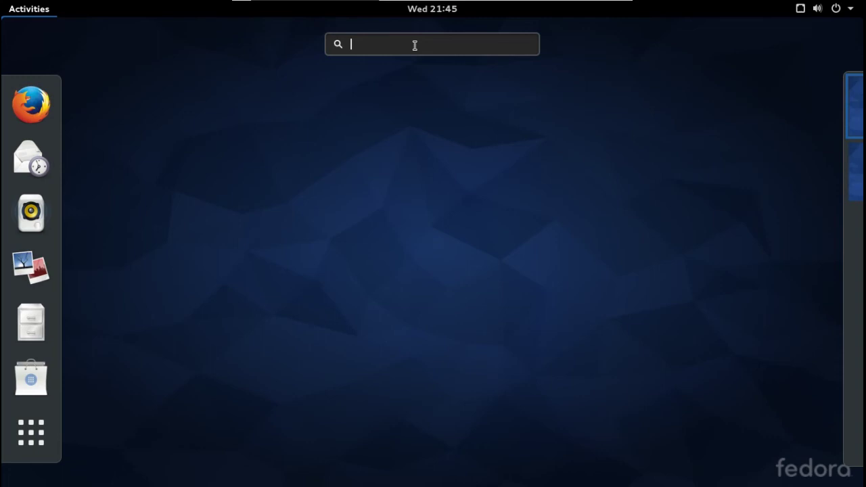
{"action": "type", "text": "help"}
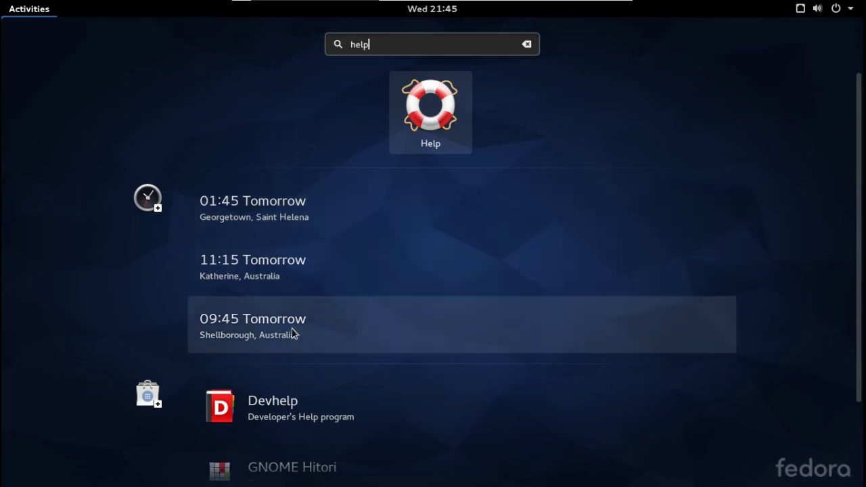
{"action": "scroll", "coordinate": [373, 323], "scroll_direction": "down", "scroll_amount": 3}
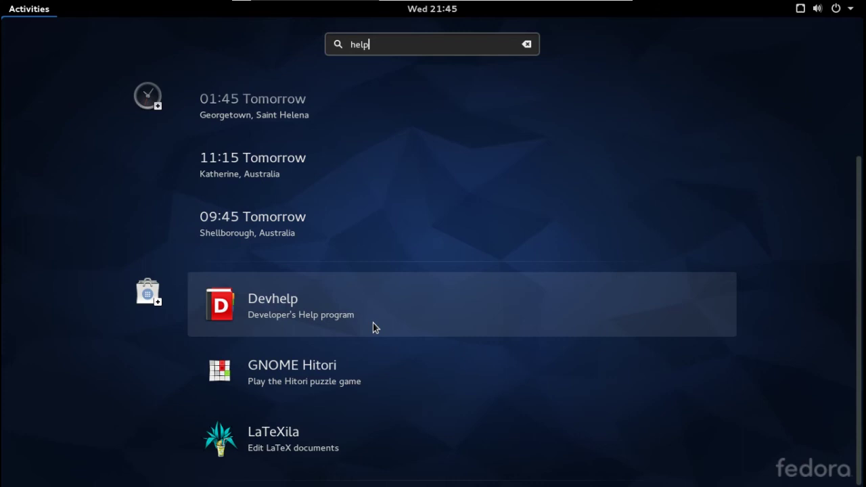
{"action": "scroll", "coordinate": [379, 304], "scroll_direction": "up", "scroll_amount": 3}
{"action": "left_click", "coordinate": [421, 128]}
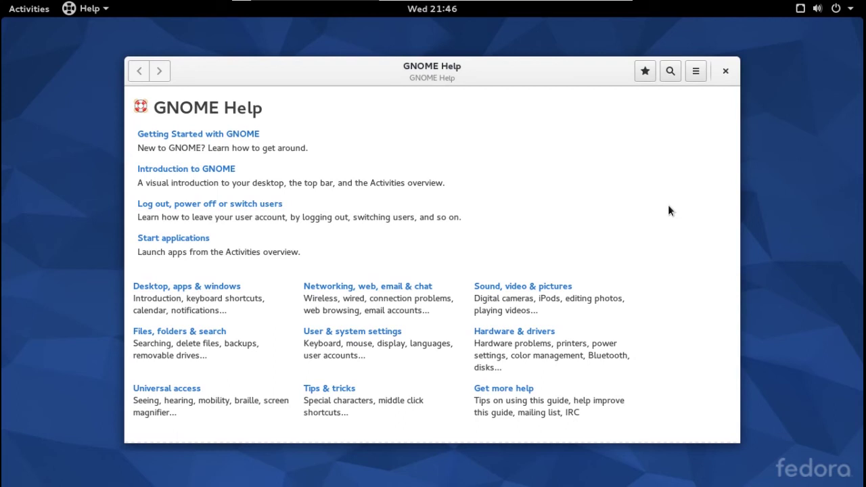
{"action": "left_click", "coordinate": [724, 71]}
{"action": "key", "text": "super"}
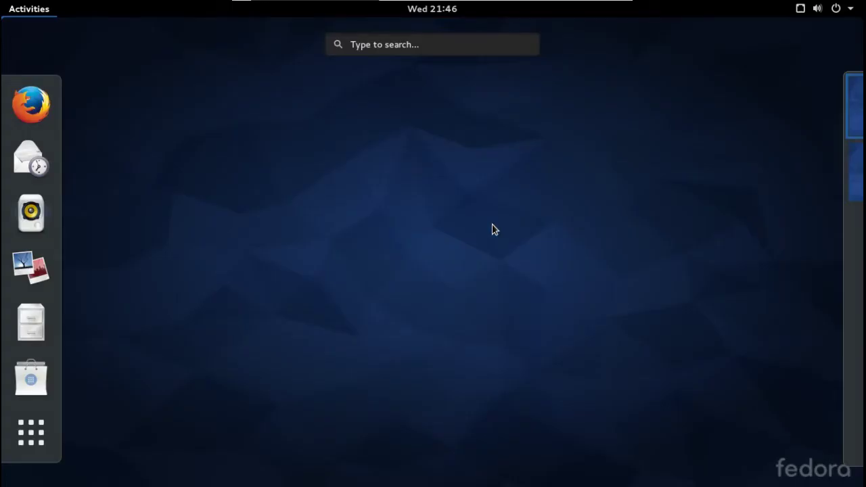
Launch Files and visit the Documents, Downloads, Music and Pictures folders
{"action": "left_click", "coordinate": [40, 325]}
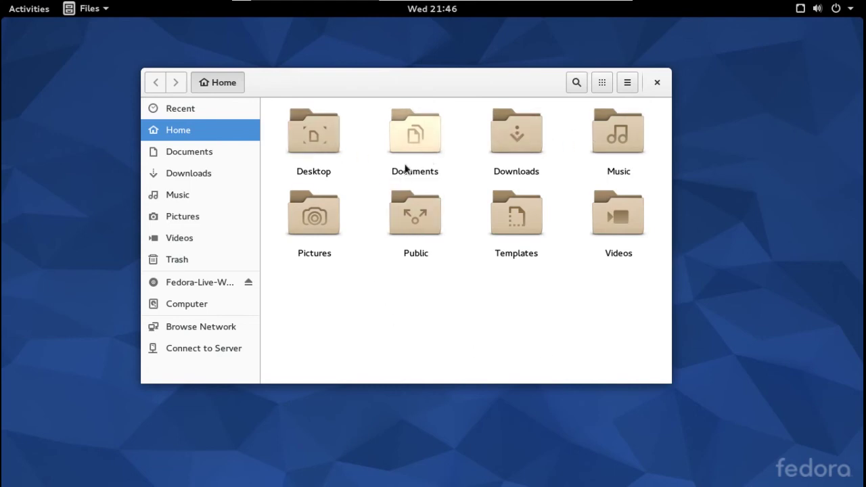
{"action": "left_click", "coordinate": [197, 155]}
{"action": "left_click", "coordinate": [197, 174]}
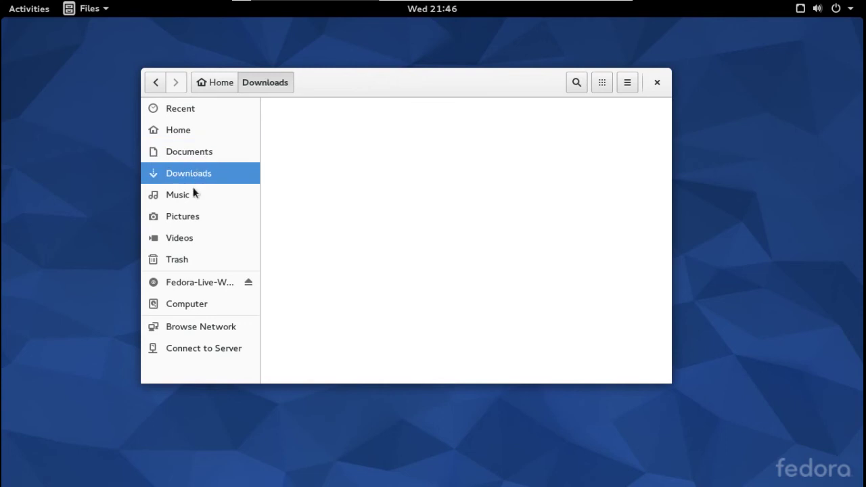
{"action": "left_click", "coordinate": [193, 193]}
{"action": "left_click", "coordinate": [193, 215]}
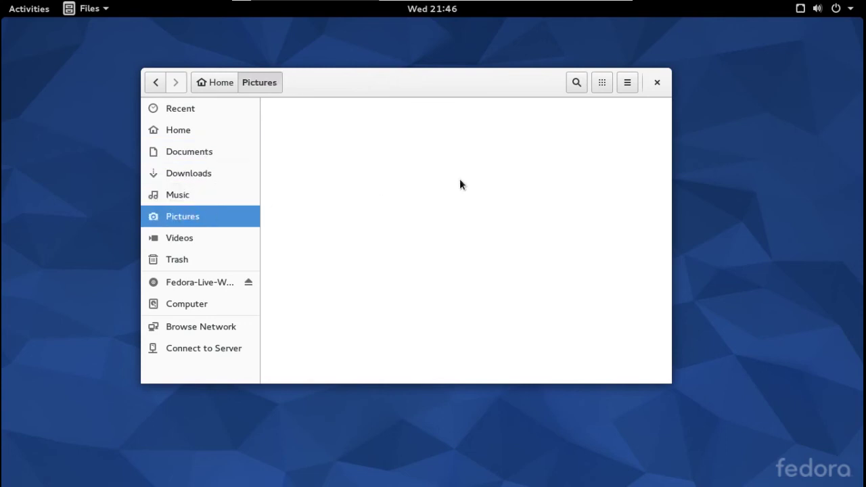
Check the view options, maximize and restore the Files window, then close it
{"action": "left_click", "coordinate": [598, 86]}
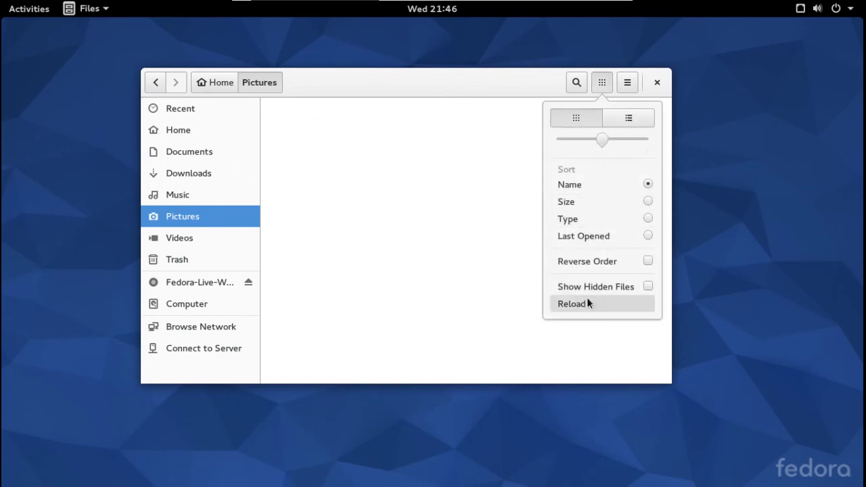
{"action": "left_click", "coordinate": [487, 167]}
{"action": "double_click", "coordinate": [440, 69]}
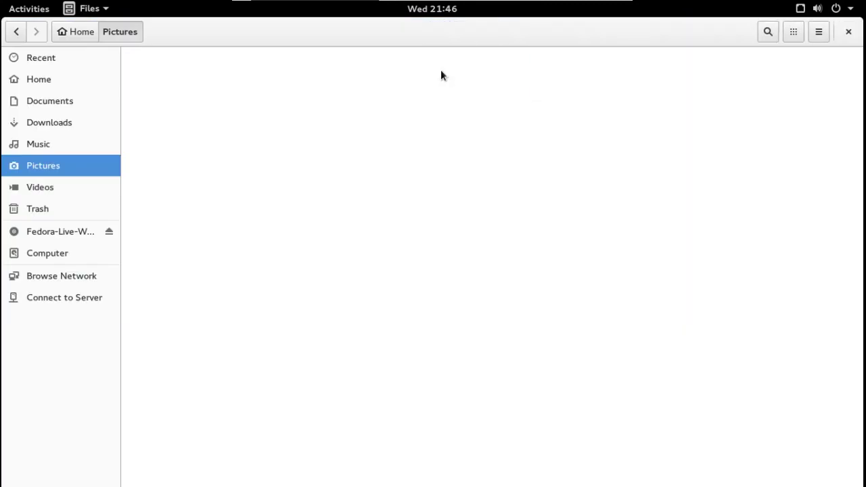
{"action": "double_click", "coordinate": [453, 25]}
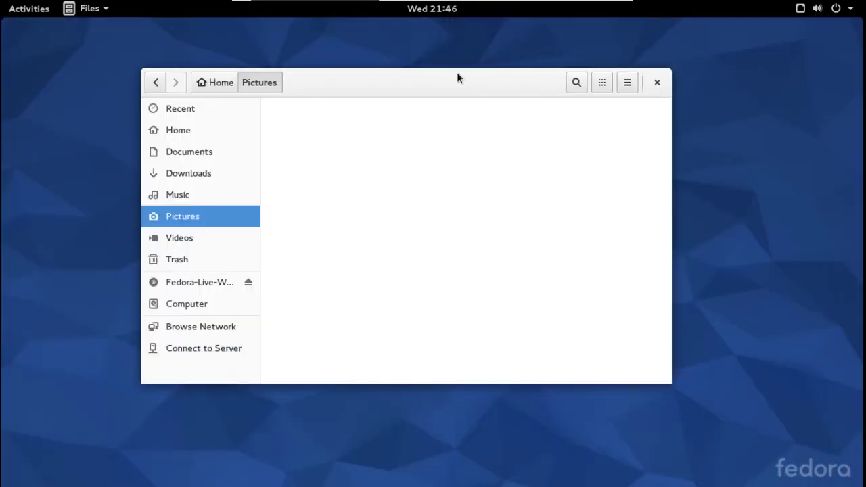
{"action": "left_click", "coordinate": [656, 83]}
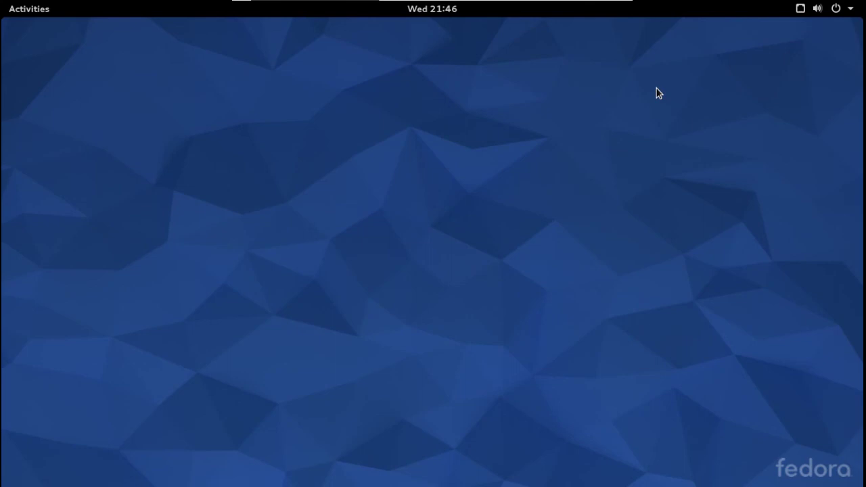
{"action": "key", "text": "super"}
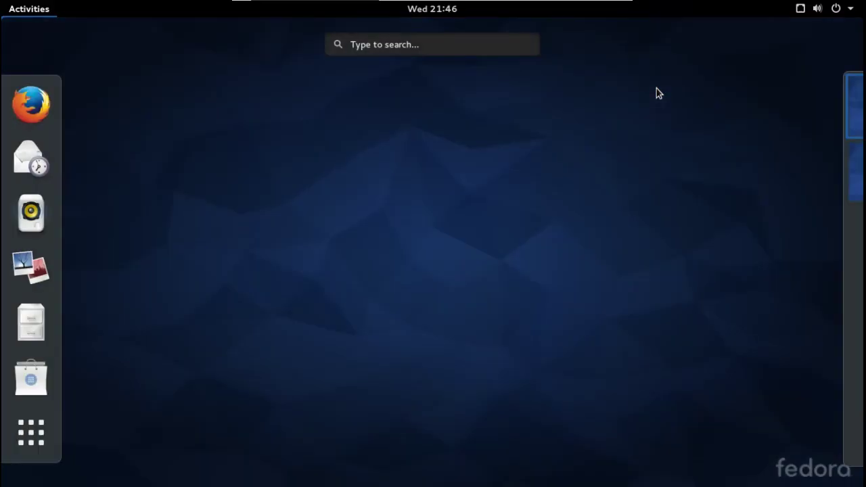
{"action": "key", "text": "super"}
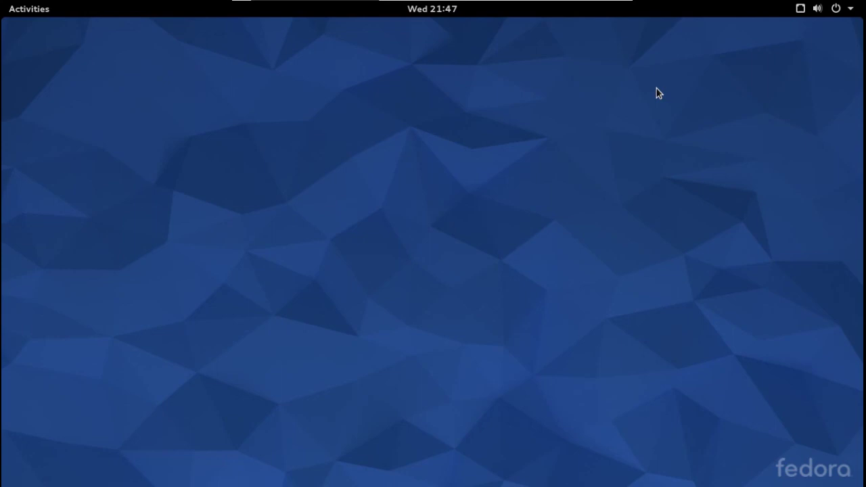
{"action": "right_click", "coordinate": [373, 160]}
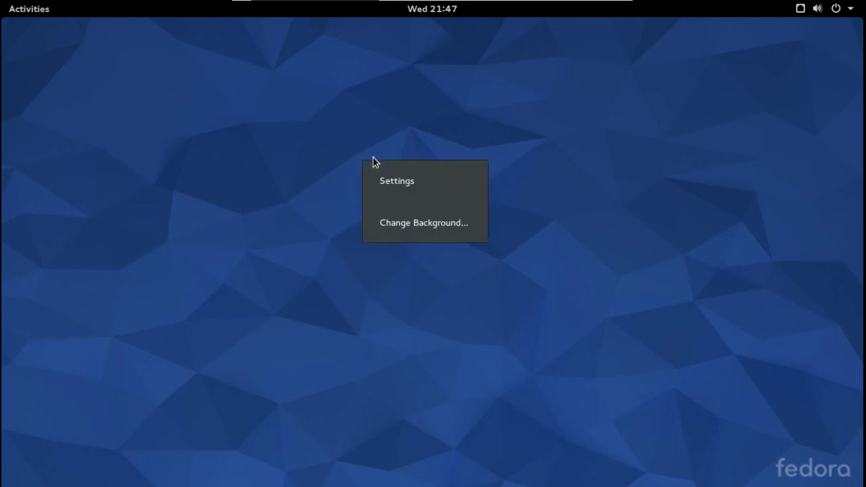
{"action": "left_click", "coordinate": [405, 183]}
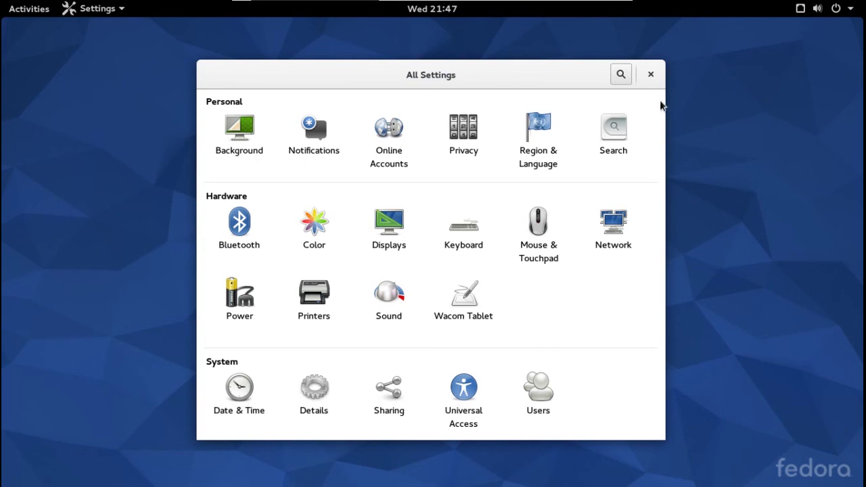
{"action": "left_click", "coordinate": [651, 76]}
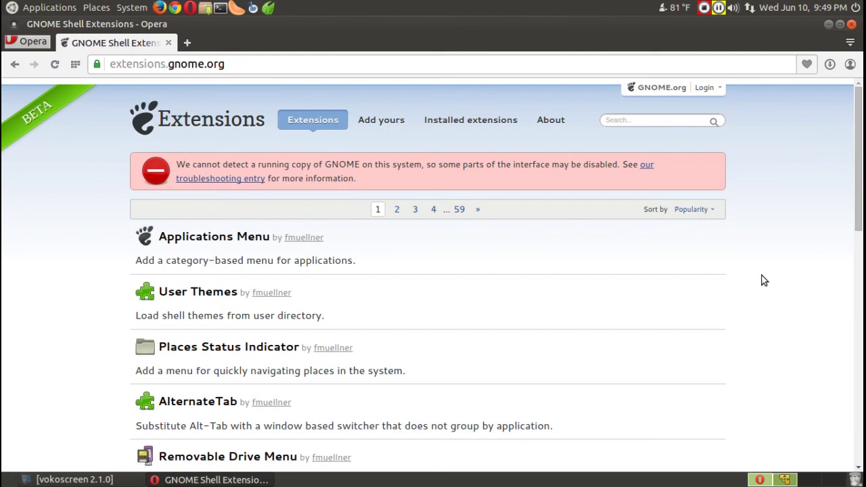
Scroll the extensions.gnome.org popular extensions list down to the pager and back up
{"action": "scroll", "coordinate": [764, 280], "scroll_direction": "down", "scroll_amount": 6}
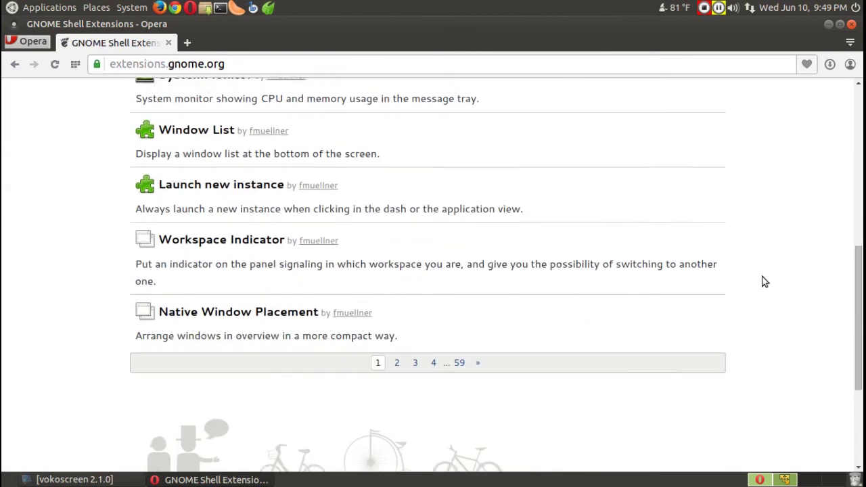
{"action": "scroll", "coordinate": [765, 282], "scroll_direction": "down", "scroll_amount": 1}
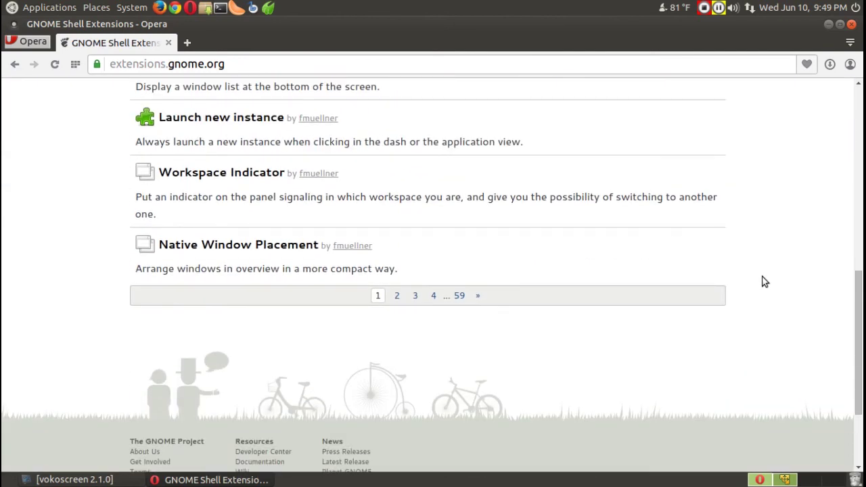
{"action": "scroll", "coordinate": [764, 281], "scroll_direction": "up", "scroll_amount": 7}
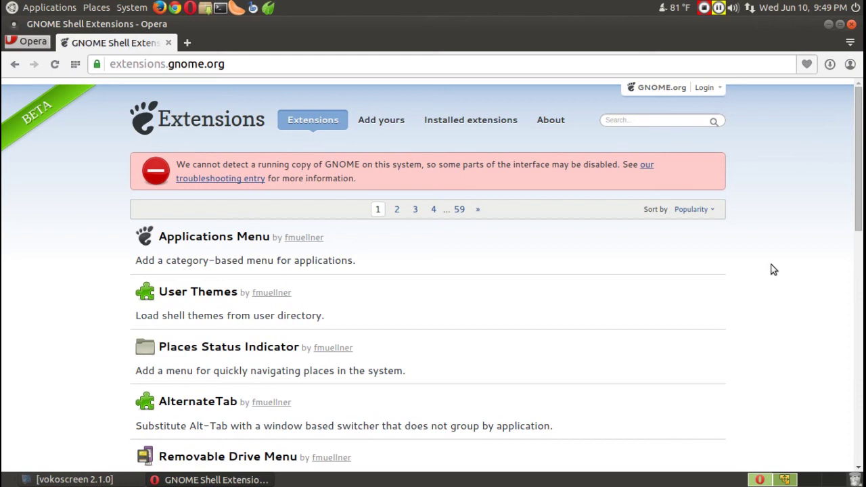
{"action": "scroll", "coordinate": [773, 269], "scroll_direction": "down", "scroll_amount": 3}
{"action": "scroll", "coordinate": [773, 269], "scroll_direction": "down", "scroll_amount": 3}
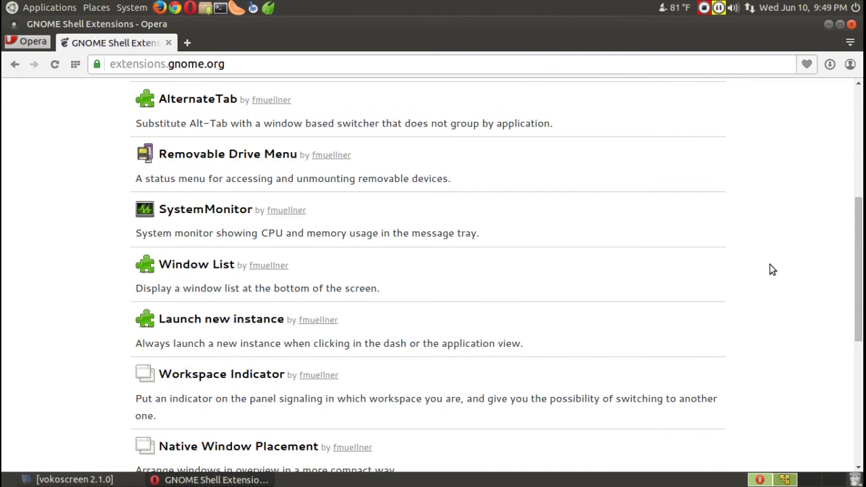
{"action": "scroll", "coordinate": [772, 269], "scroll_direction": "down", "scroll_amount": 3}
{"action": "scroll", "coordinate": [773, 269], "scroll_direction": "up", "scroll_amount": 3}
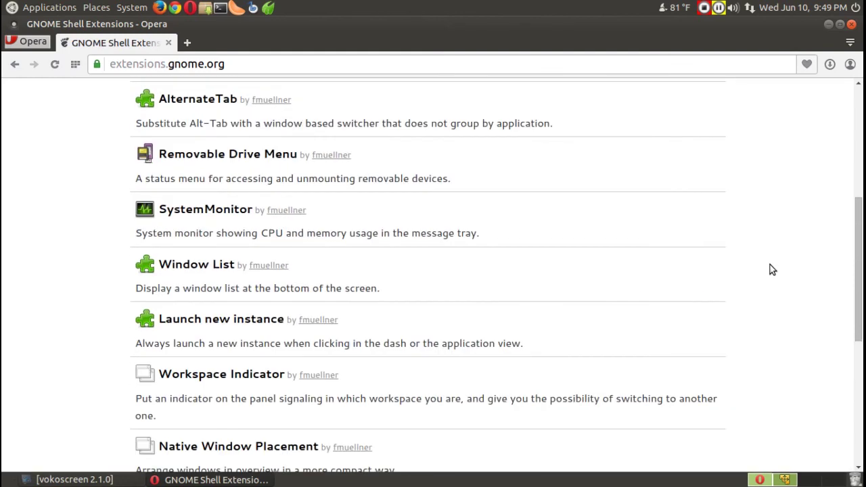